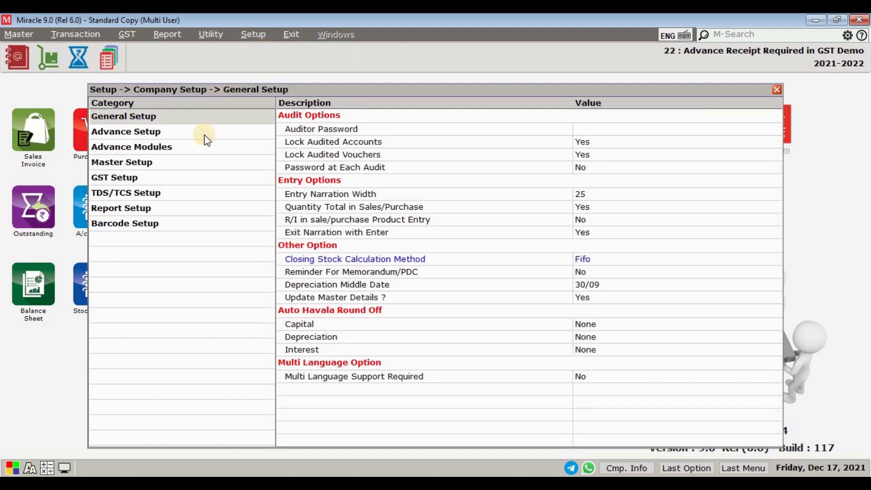
- In the company's GST setup, set Advance Receipt Entry Req.? to Yes
left_click(174, 180)
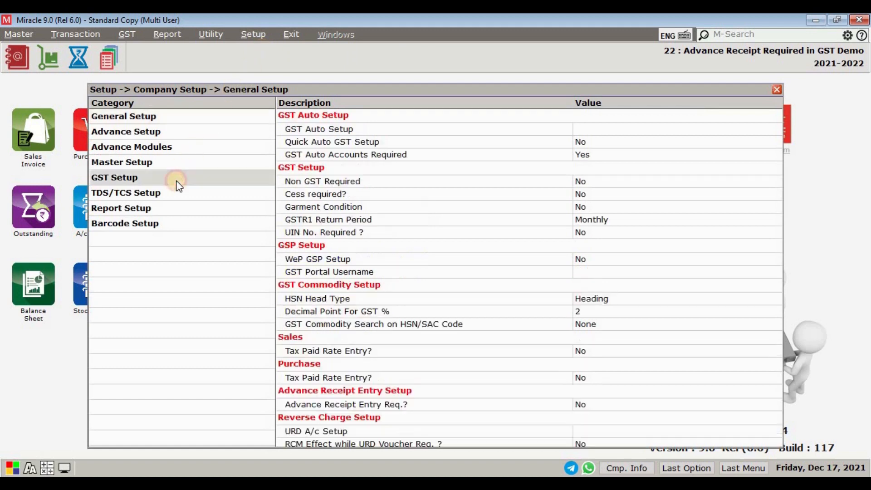
left_click(412, 390)
scroll(411, 390, "down", 3)
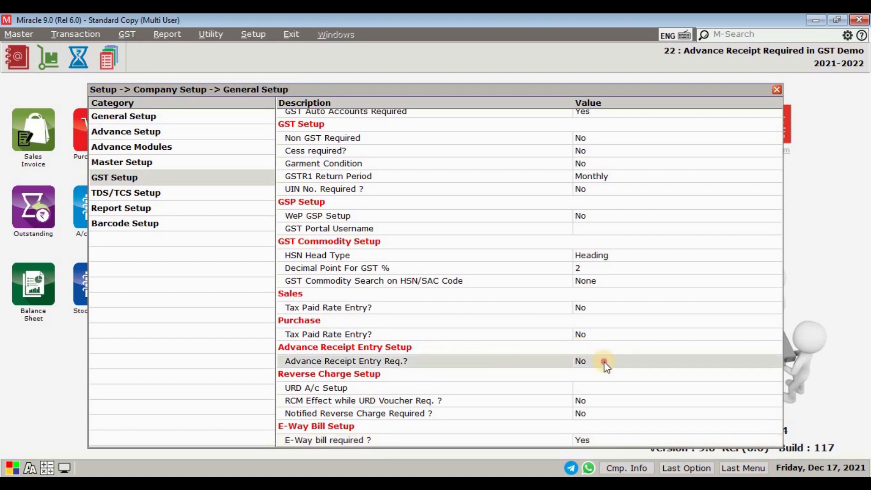
left_click(601, 361)
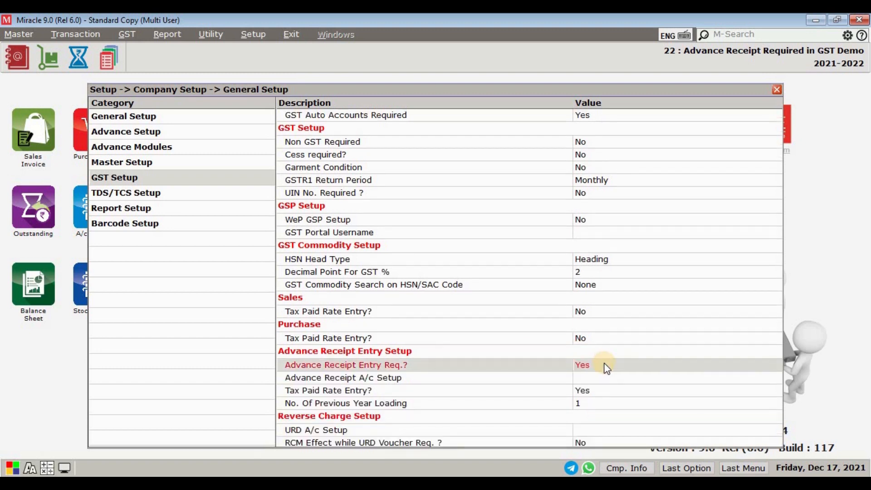
- Look through the Advance Receipt A/c Setup and the accounts available for the CGST row, leaving without assigning one
left_click(558, 381)
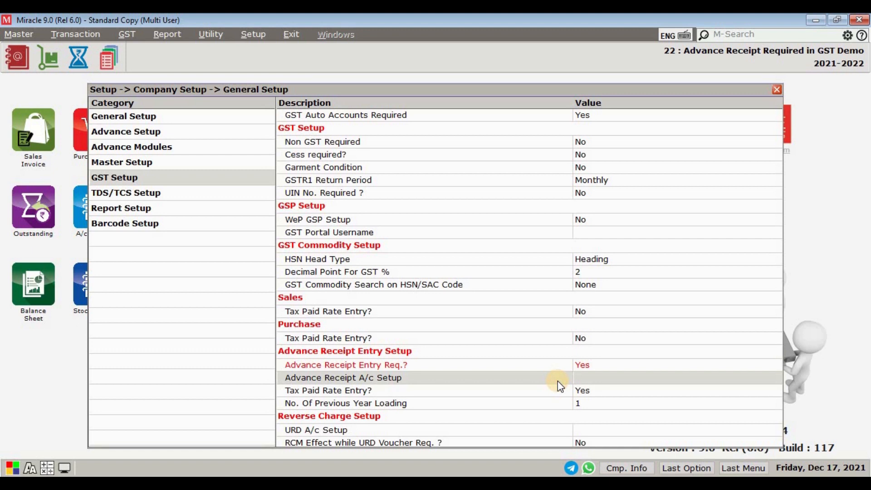
left_click(558, 381)
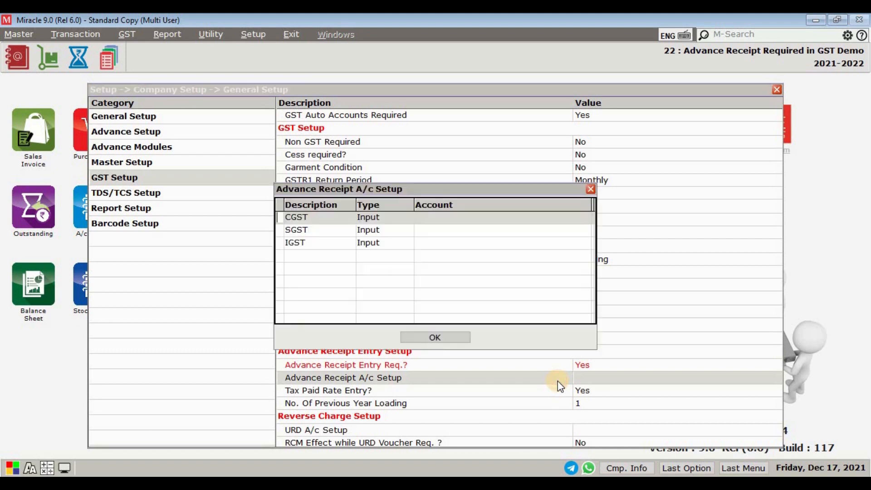
key("Return")
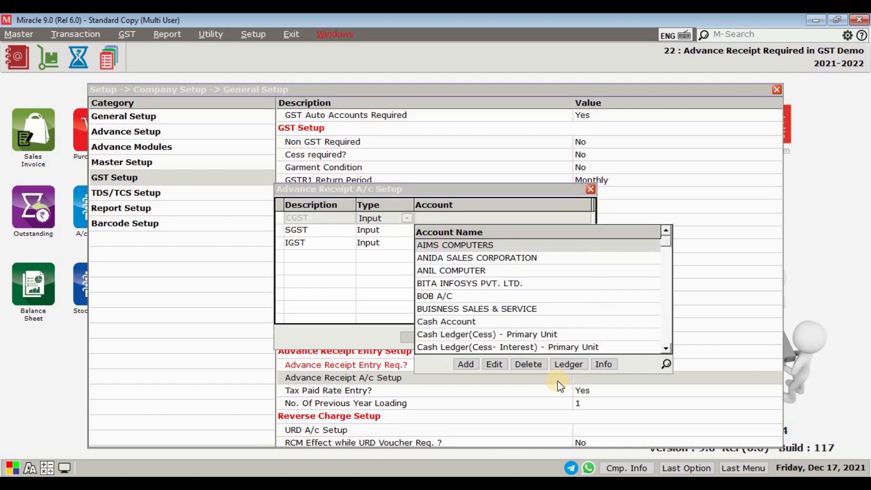
scroll(538, 319, "down", 2)
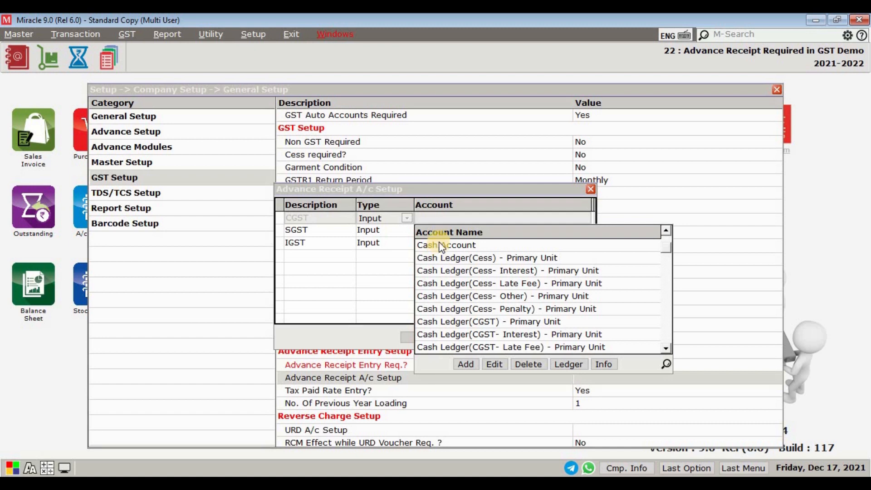
key("Escape")
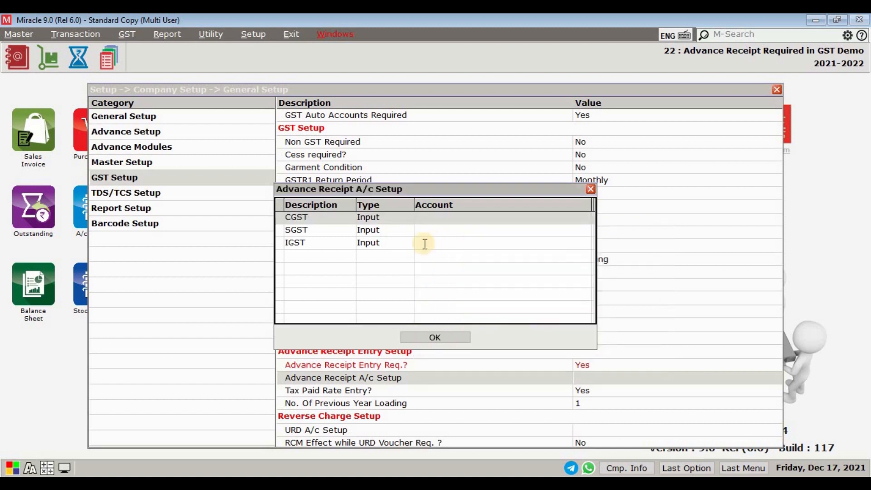
key("Escape")
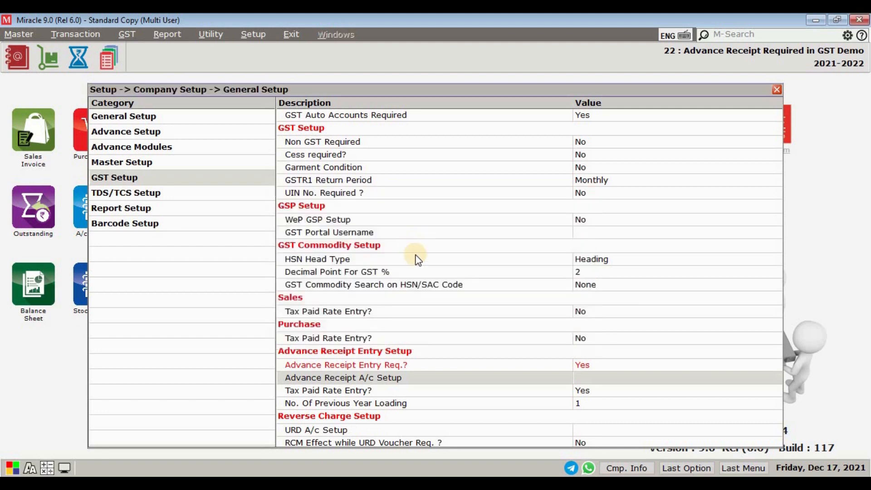
- Set Tax Paid Rate Entry? to Both in the Advance Receipt Entry Setup section
left_click(418, 392)
double_click(418, 393)
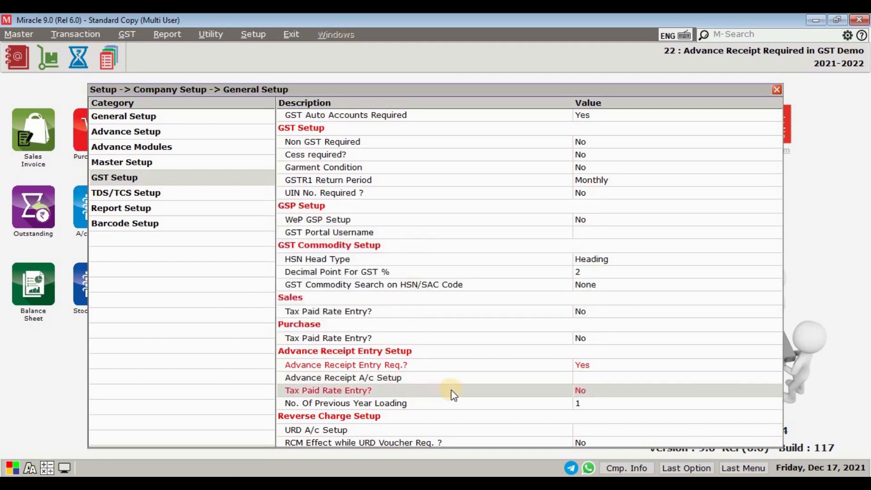
double_click(595, 390)
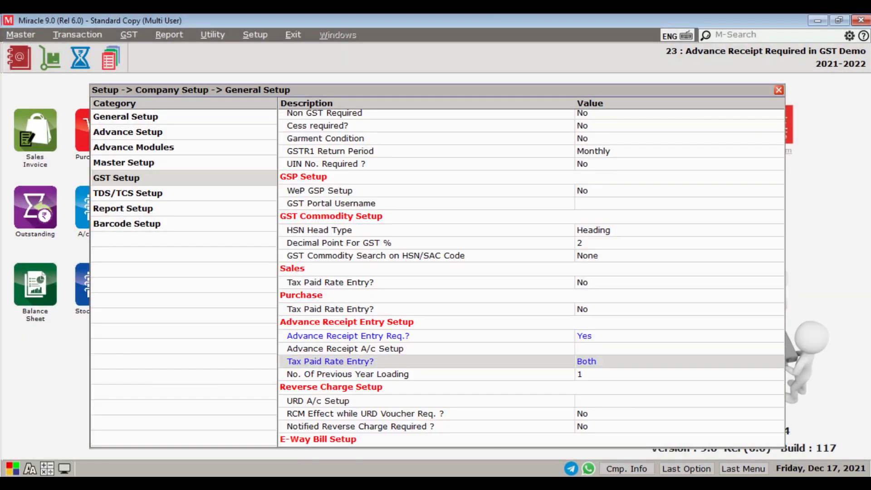
key("Down")
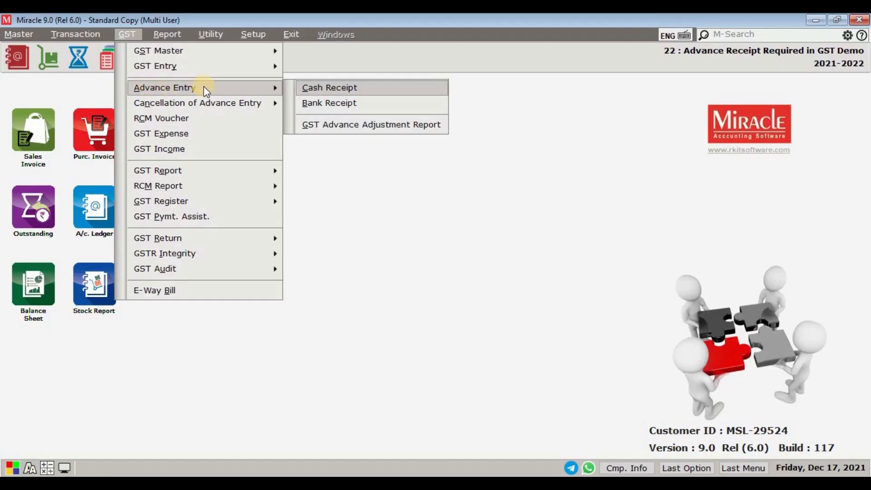
- Add an advance bank receipt for BOB A/C dated 01/11/2021 with GST type GST, voucher number 01 and opposite account MAHAVIR ENTERPRISE
left_click(318, 103)
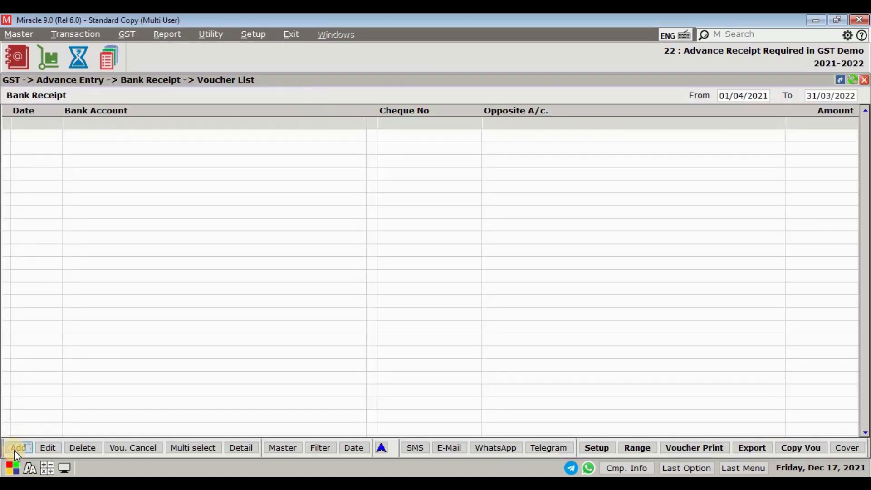
left_click(15, 450)
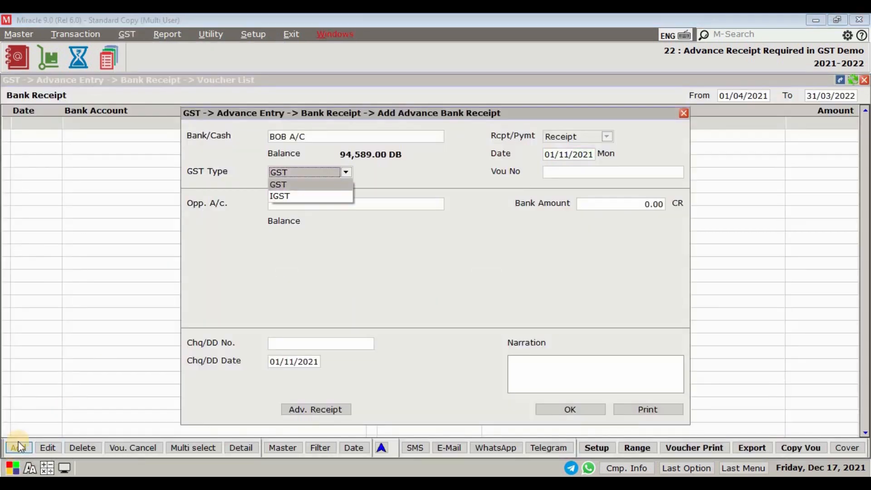
key("Return")
type("01")
key("Return")
key("Return")
- Enter a bank amount of 50000 and fill in the cheque number, keeping the cheque date 01/11/2021
type("500")
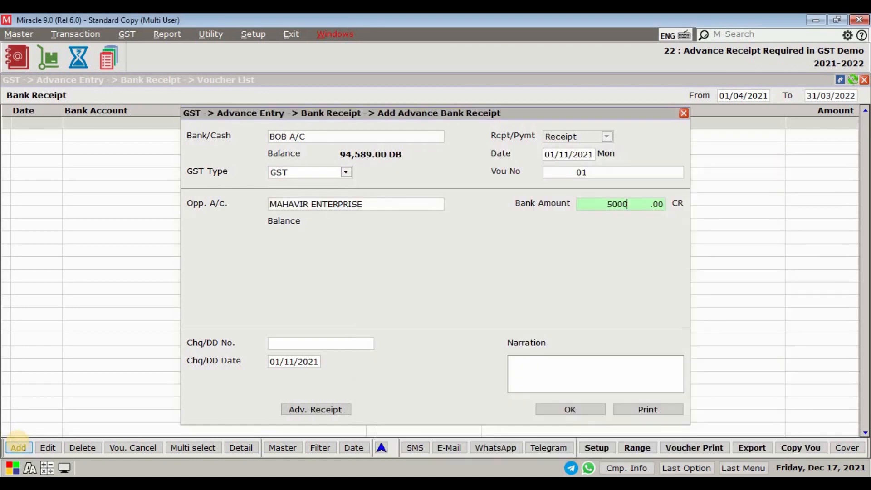
type("00")
key("Return")
type("537841")
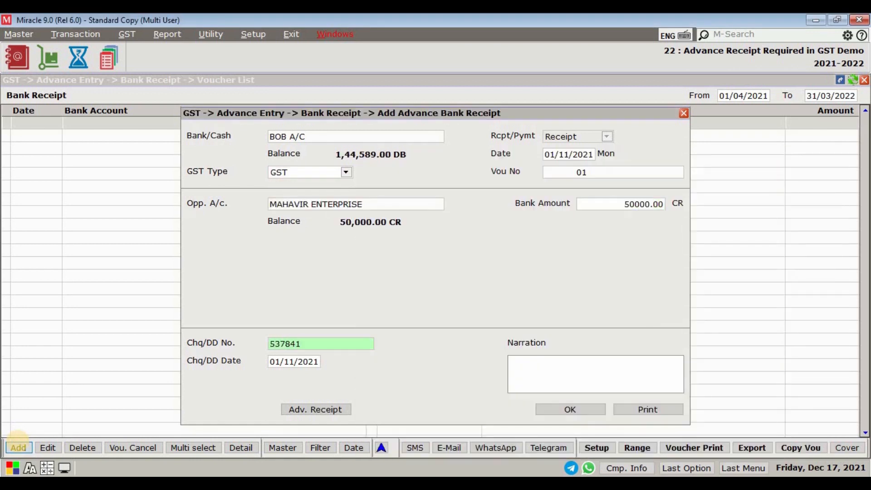
key("Return")
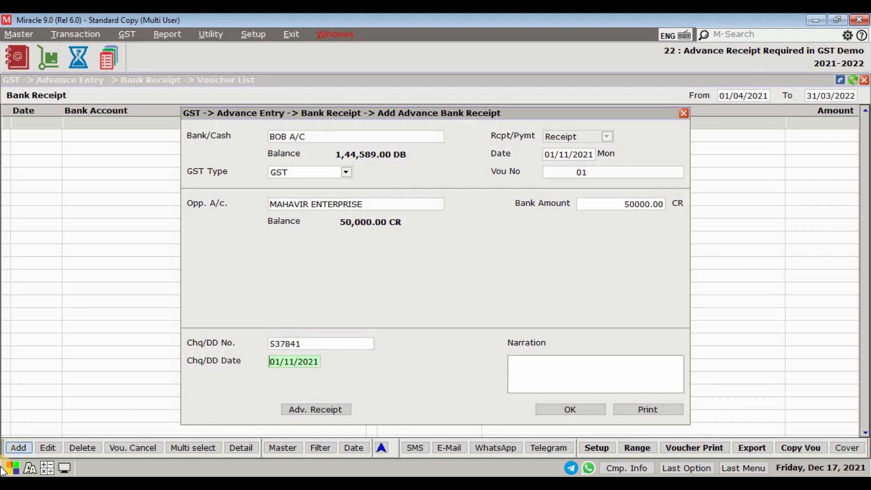
- Allocate the 50000 advance to the GST 18% commodity in the advance receipt details
left_click(299, 410)
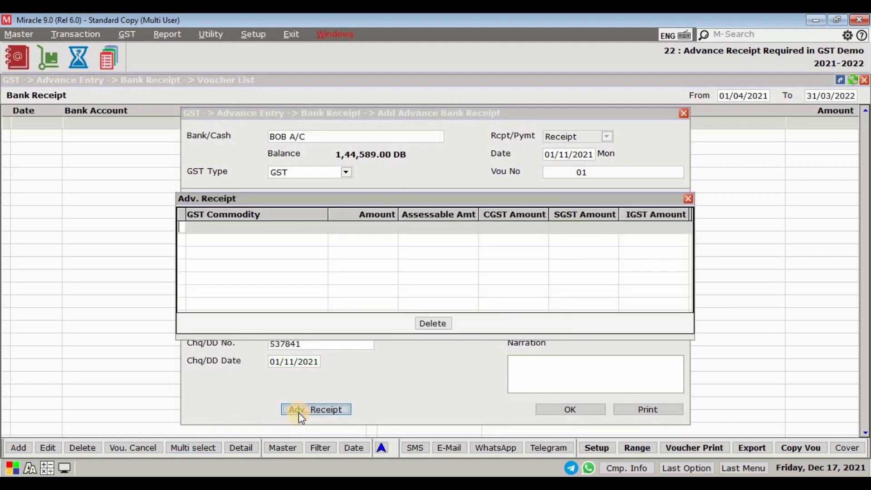
left_click(223, 359)
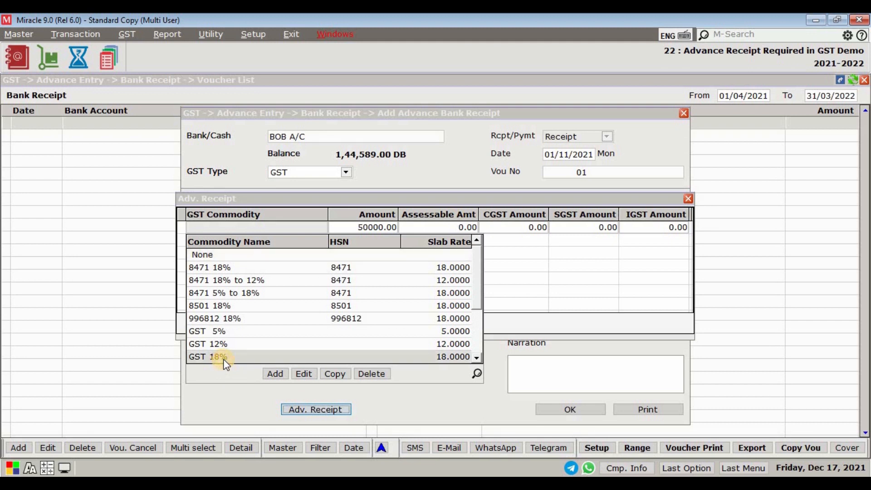
left_click(223, 358)
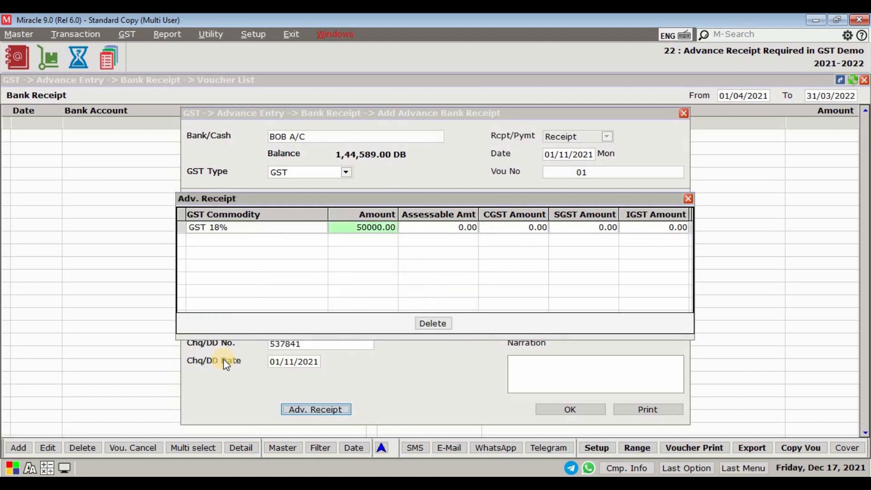
key("Return")
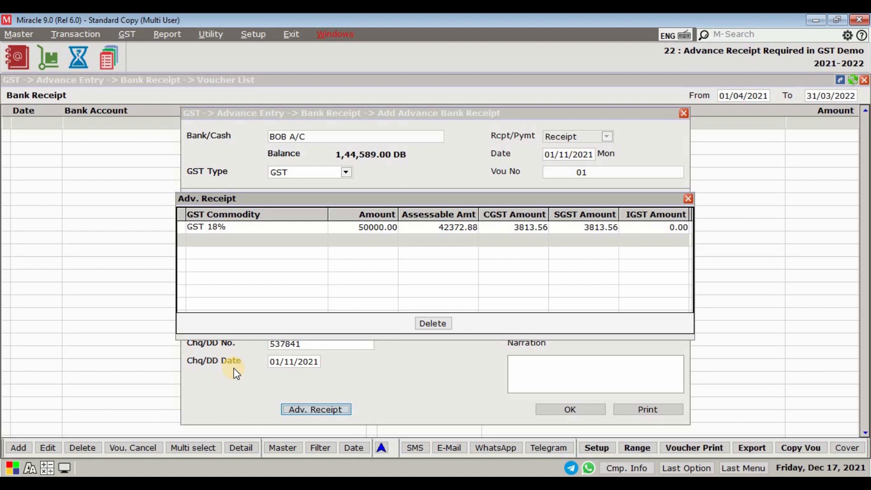
- Save the advance bank receipt and preview it on screen in the Advance Bank Receipt format
left_click(559, 410)
left_click(559, 411)
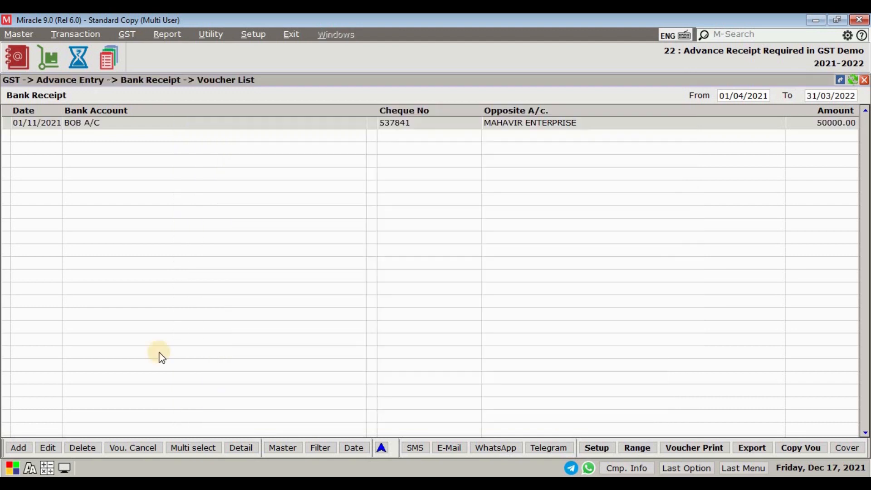
key("ctrl+p")
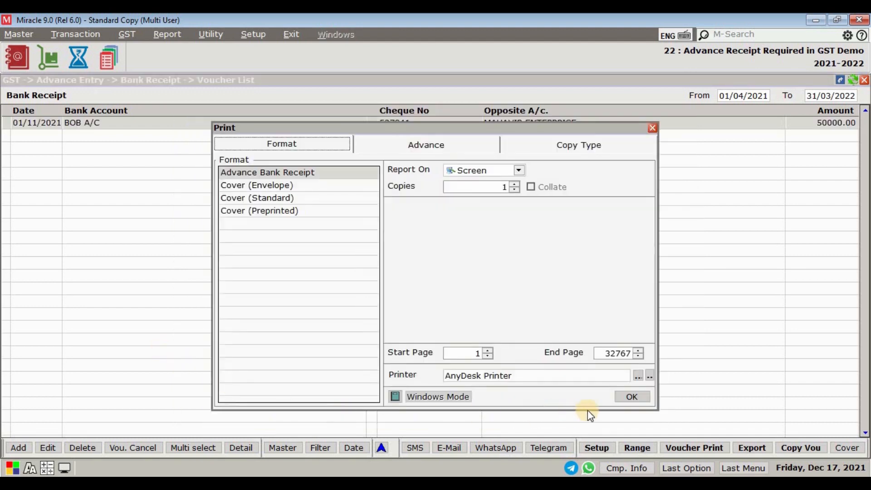
left_click(632, 397)
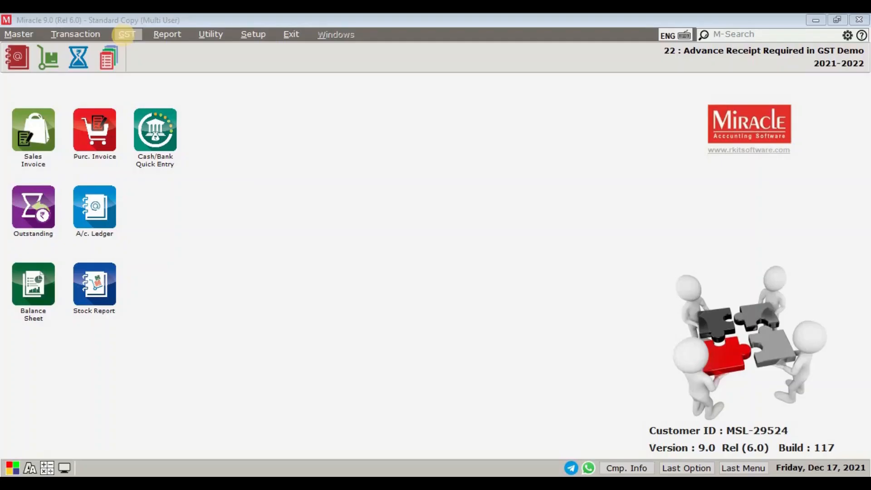
- Open the sectionwise GST summary report for November and examine the advance tax figures under outward supply
left_click(126, 35)
mouse_move(148, 169)
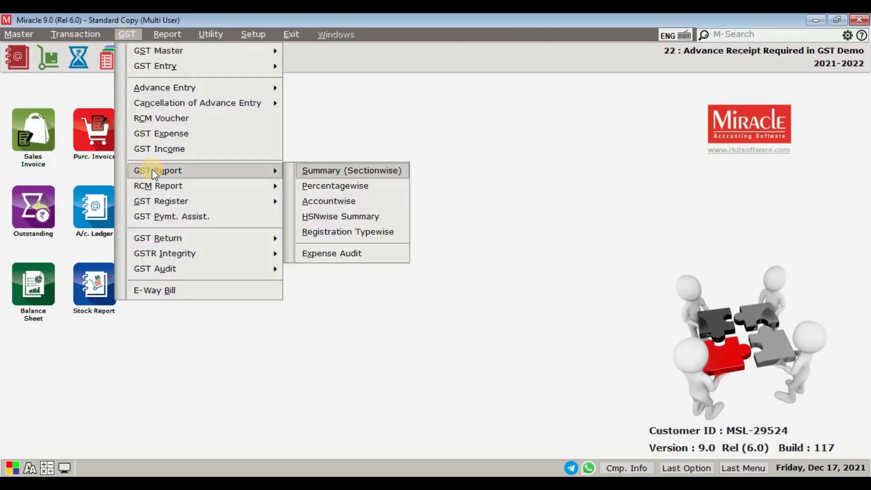
left_click(317, 174)
left_click(432, 274)
left_click(439, 315)
left_click(439, 290)
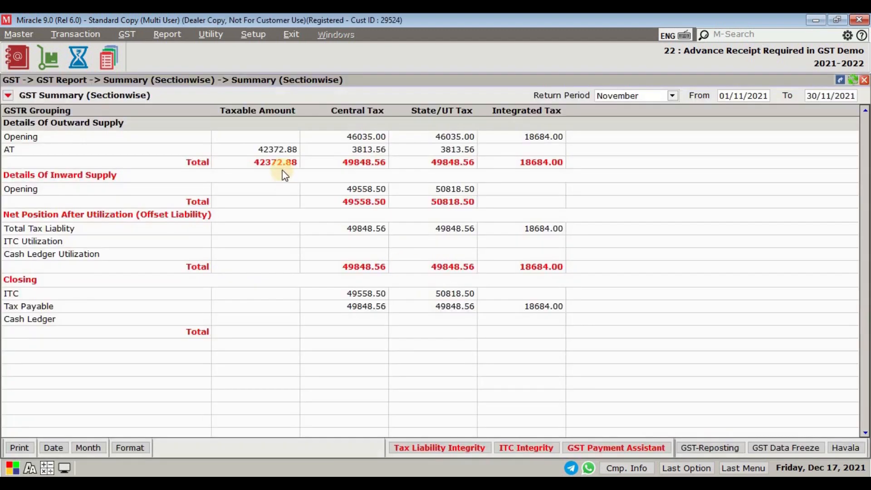
double_click(282, 164)
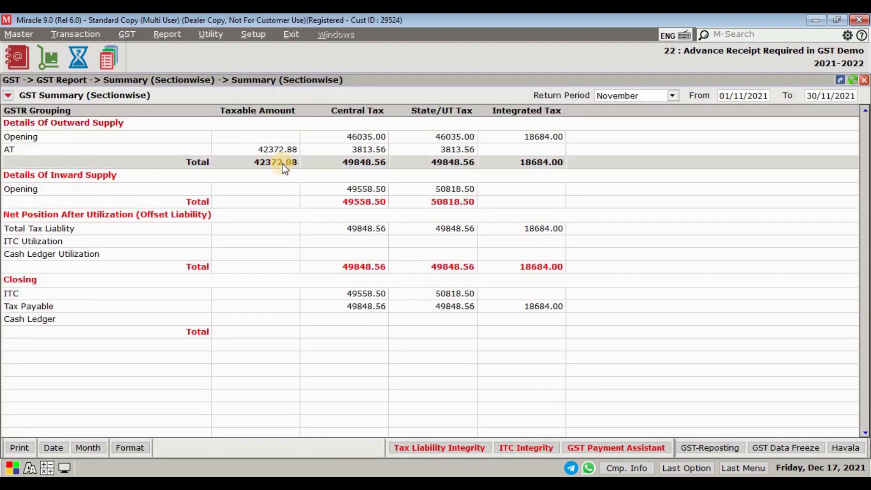
left_click_drag(307, 432, 582, 435)
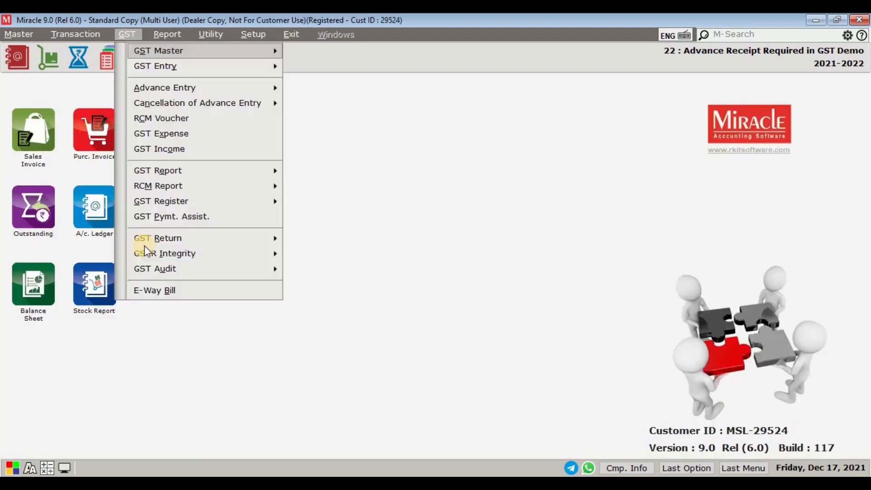
- Open the monthly GSTR 3B return for November and examine the voucher details behind the outward taxable supplies
left_click(129, 73)
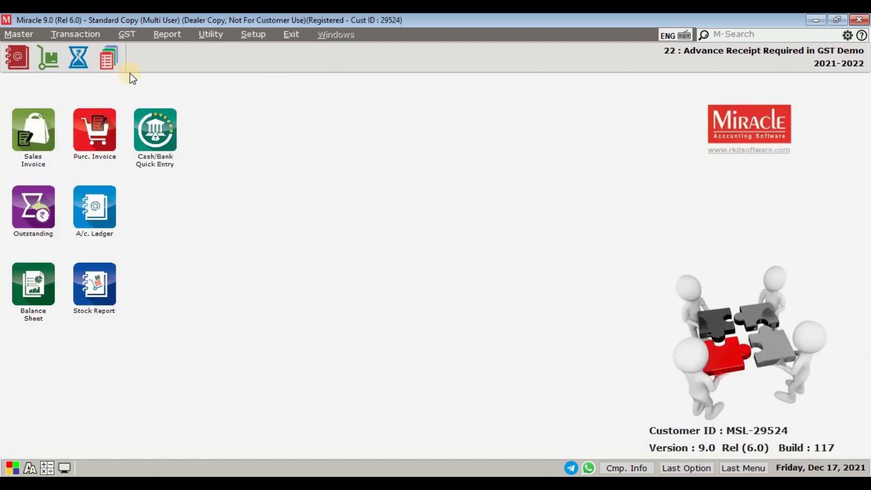
left_click(129, 32)
mouse_move(138, 237)
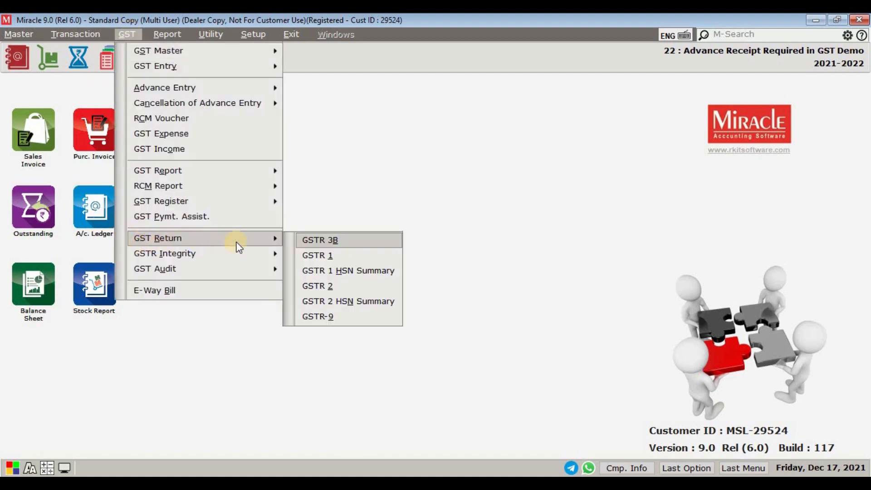
left_click(300, 239)
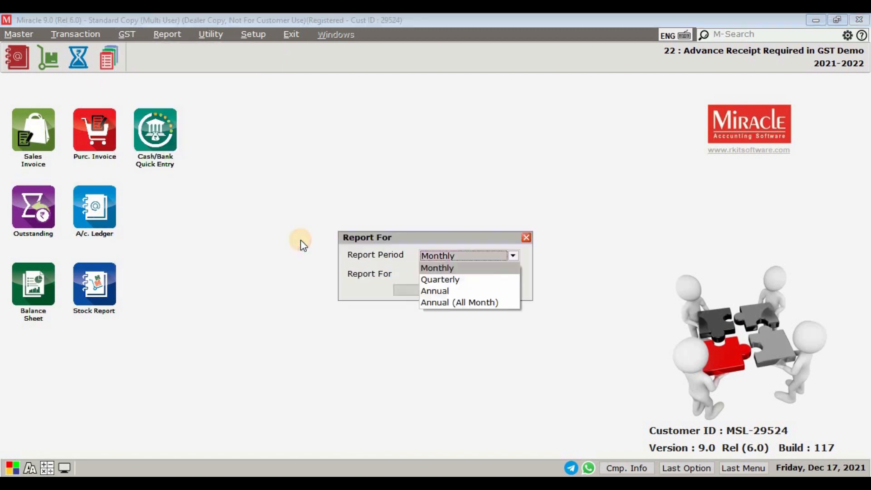
left_click(433, 271)
left_click(437, 275)
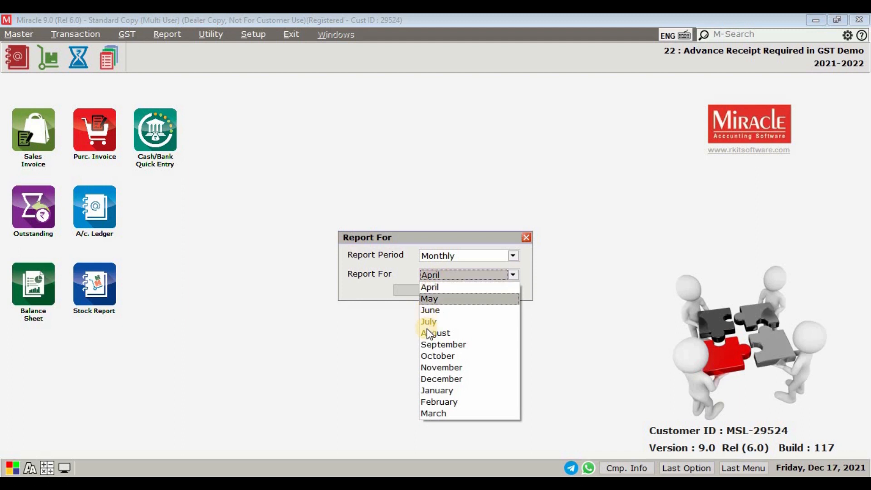
left_click(445, 369)
double_click(441, 160)
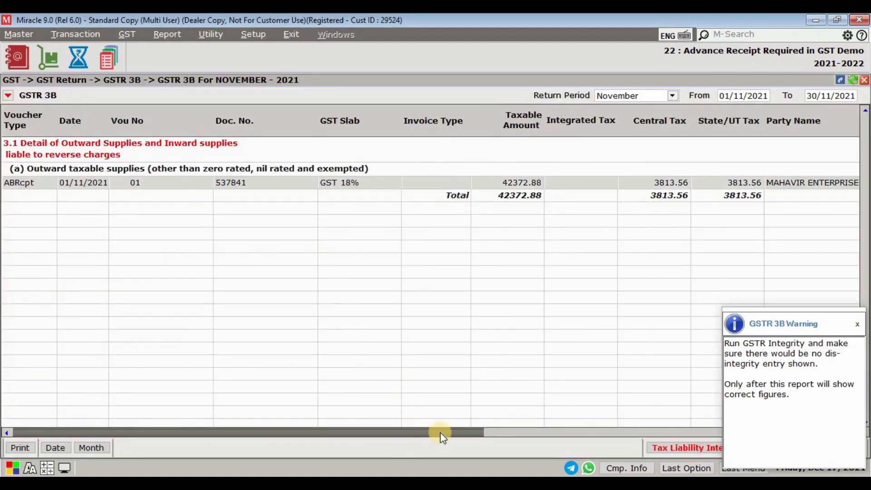
left_click_drag(413, 431, 534, 425)
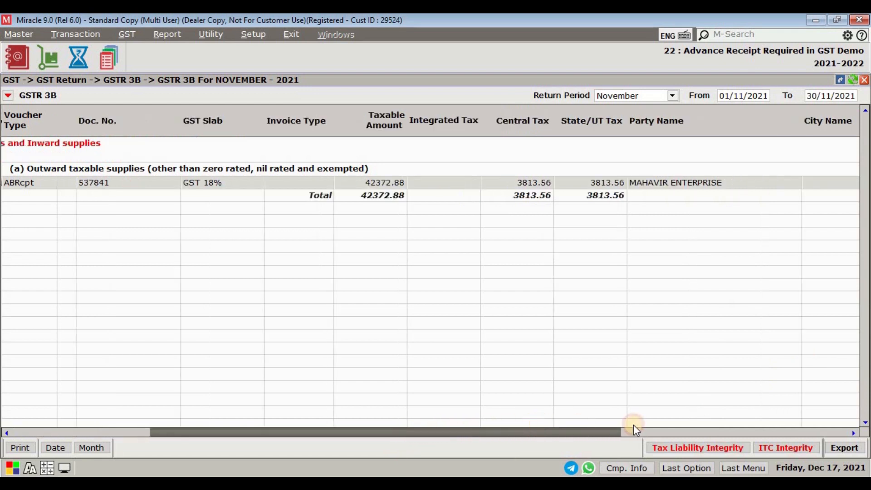
- Open the monthly GSTR 1 return for November and examine the Advance Receipt section with the details behind its 24-Gujarat entry
left_click(320, 254)
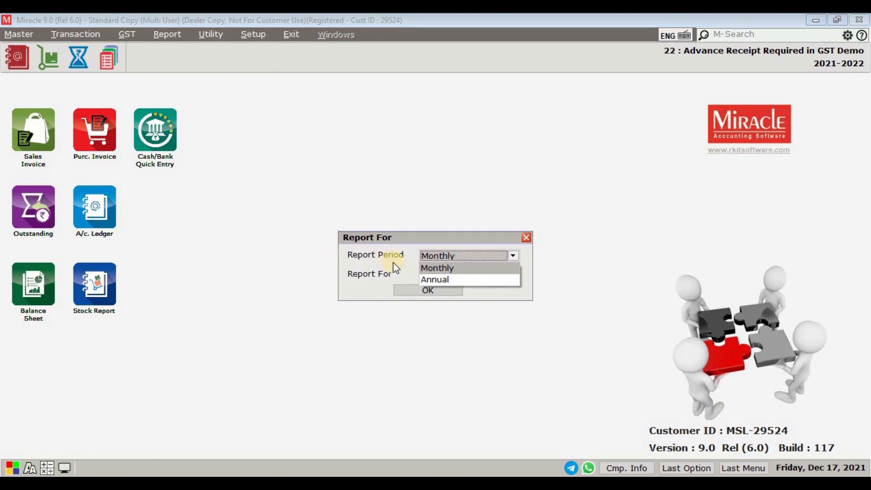
left_click(432, 268)
left_click(434, 275)
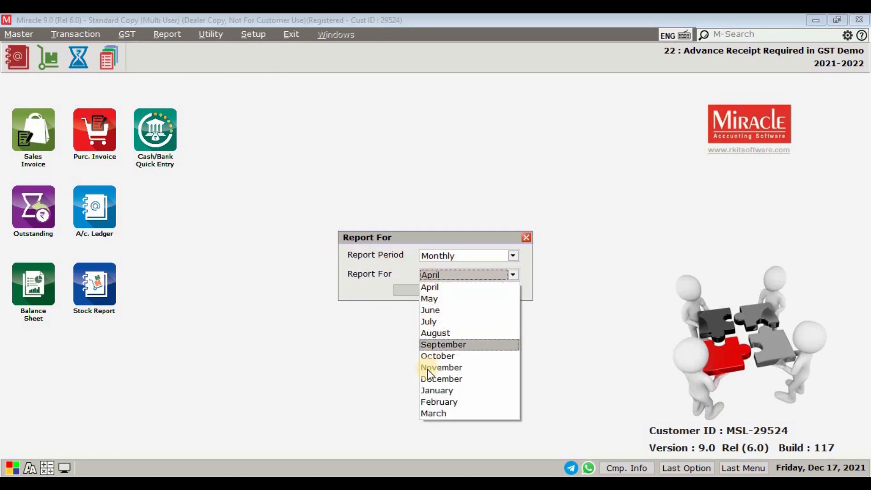
left_click(423, 295)
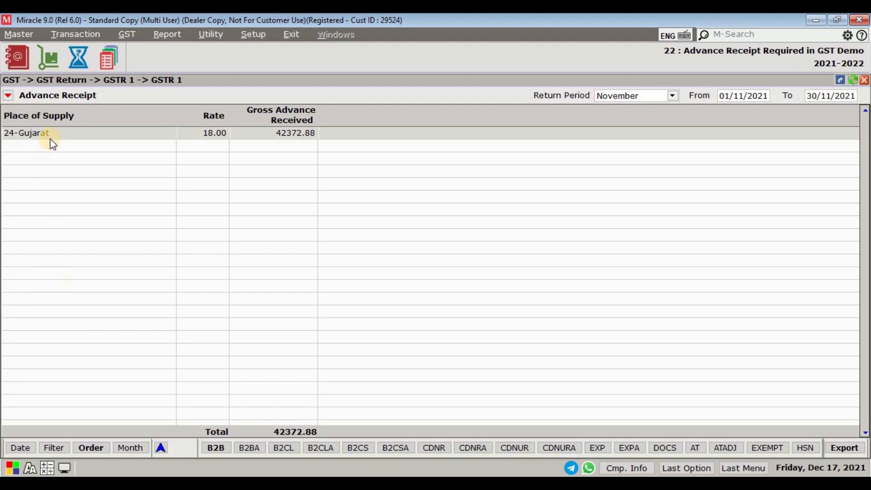
double_click(50, 135)
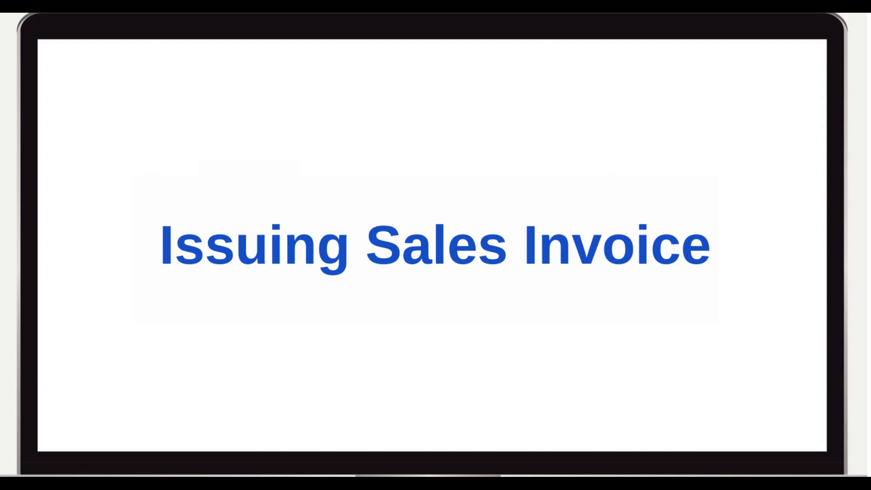
- Start a debit GST sales invoice for MAHAVIR ENTERPRISE dated 30/11/2021, bill GT/2, with 4 INTEL I5 PROCESSOR 3.5GHz at 13000
left_click(89, 32)
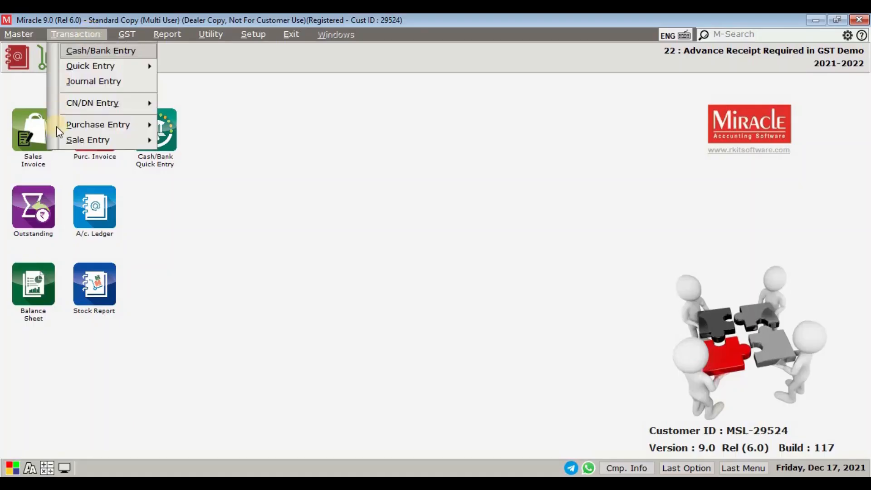
mouse_move(67, 140)
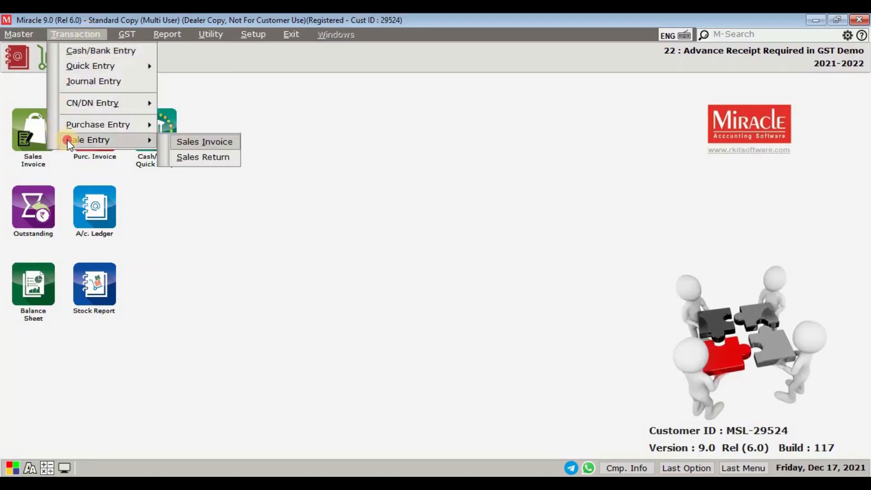
left_click(182, 138)
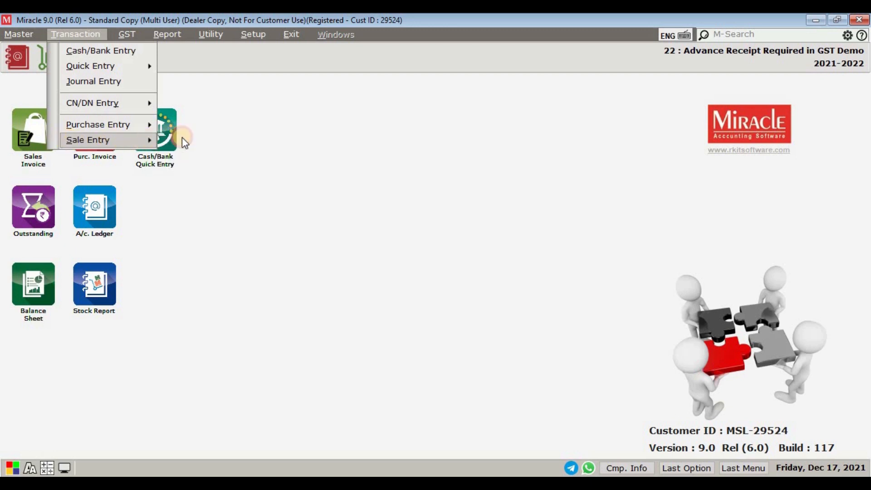
left_click(23, 451)
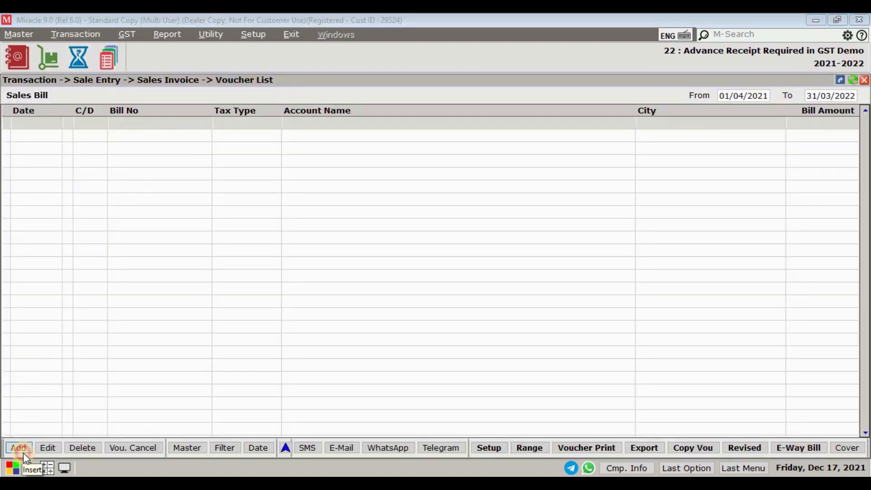
key("Return")
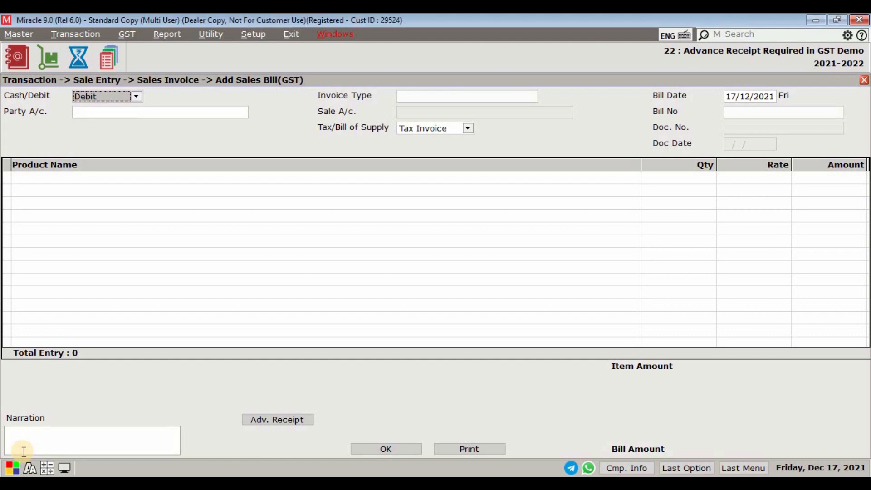
key("Return")
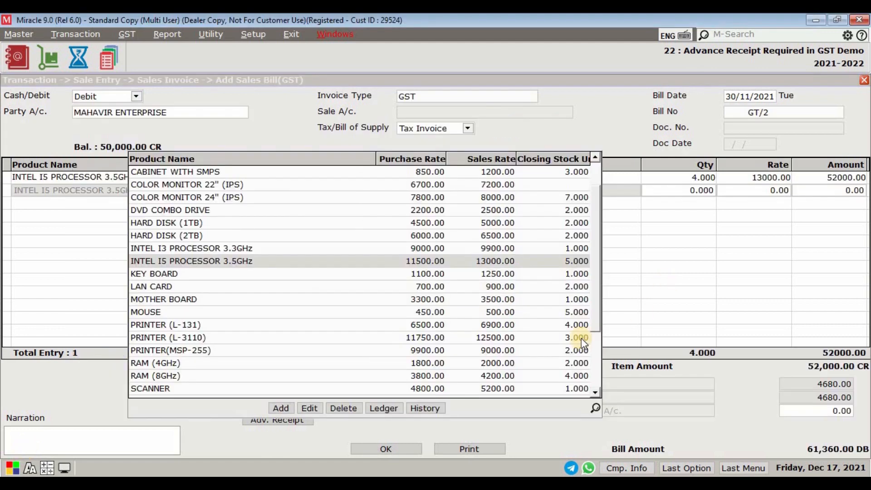
- Add 2 PRINTER (L-3110) at 12500 to the sales invoice and accept its central and state tax of 9% each
key("Return")
type("2")
key("Return")
key("Return")
key("Return")
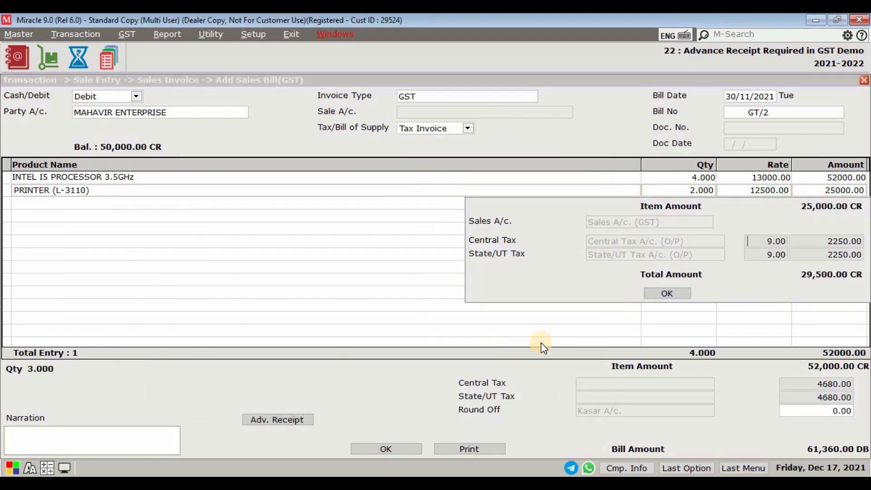
left_click(663, 292)
- Add 3 SCANNER at 5200 to the sales invoice and accept its central and state tax of 9% each
left_click(469, 384)
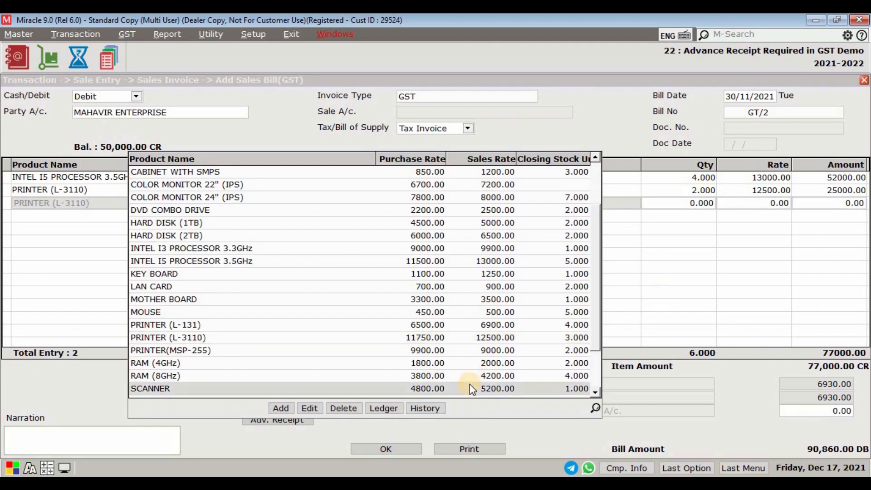
key("Return")
type("3")
key("Return")
key("Return")
key("Return")
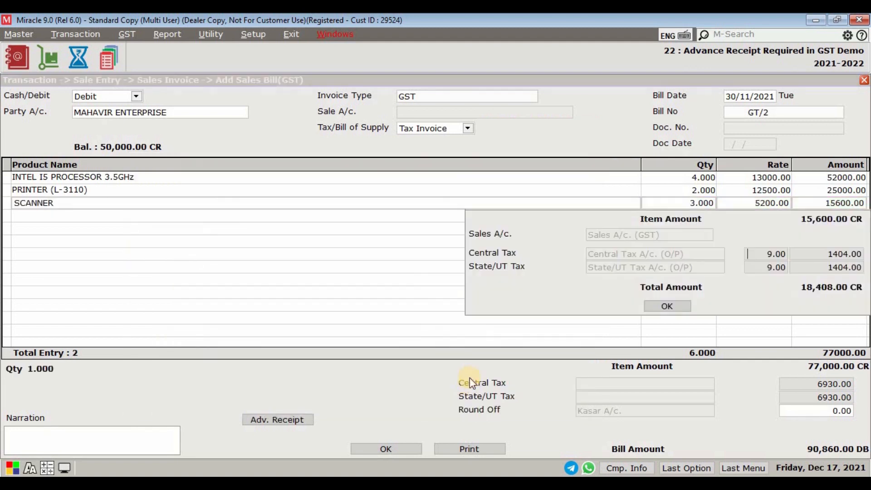
left_click(663, 304)
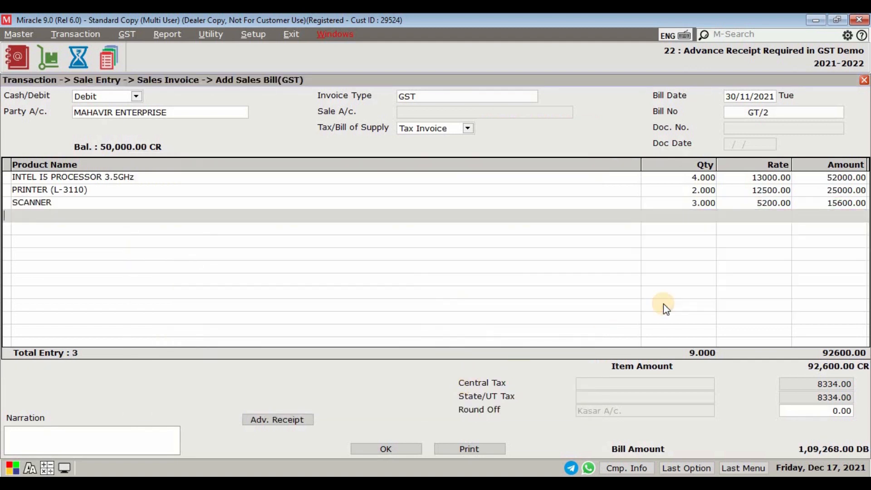
- Adjust the 01/11/2021 GST 18% advance receipt of 50000 against the sales invoice, save it and leave invoice entry
left_click(297, 416)
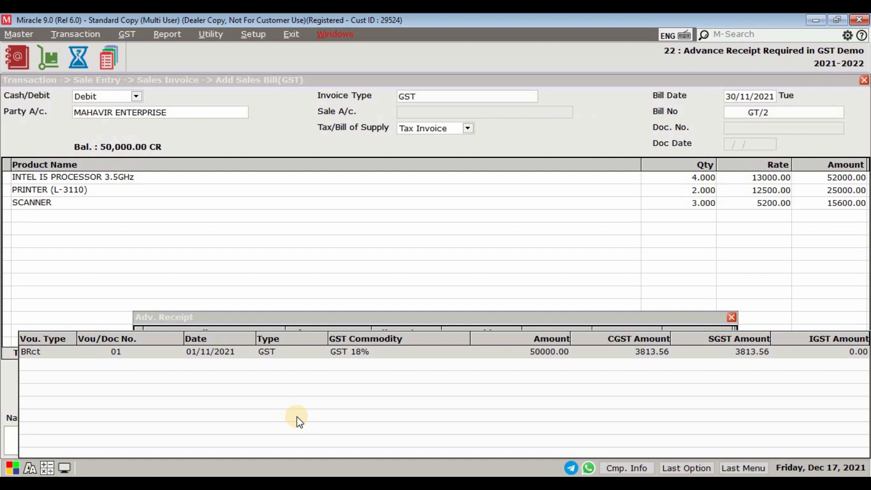
left_click(392, 449)
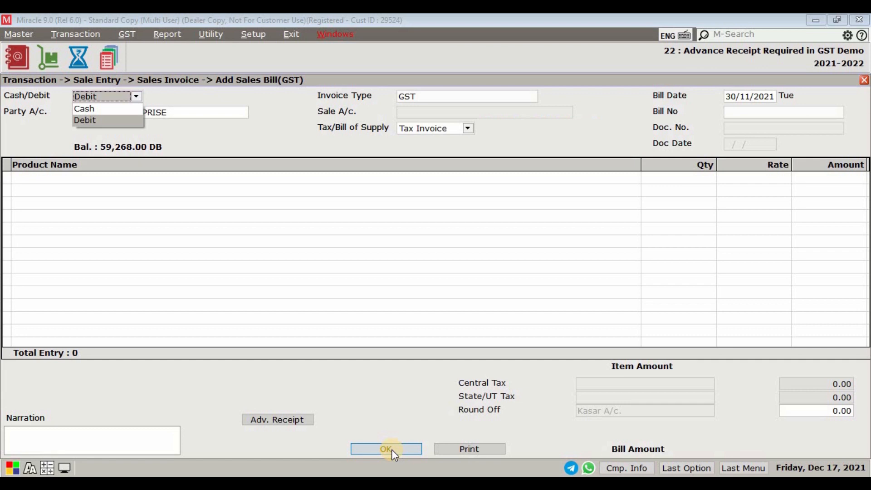
key("Escape")
left_click(428, 288)
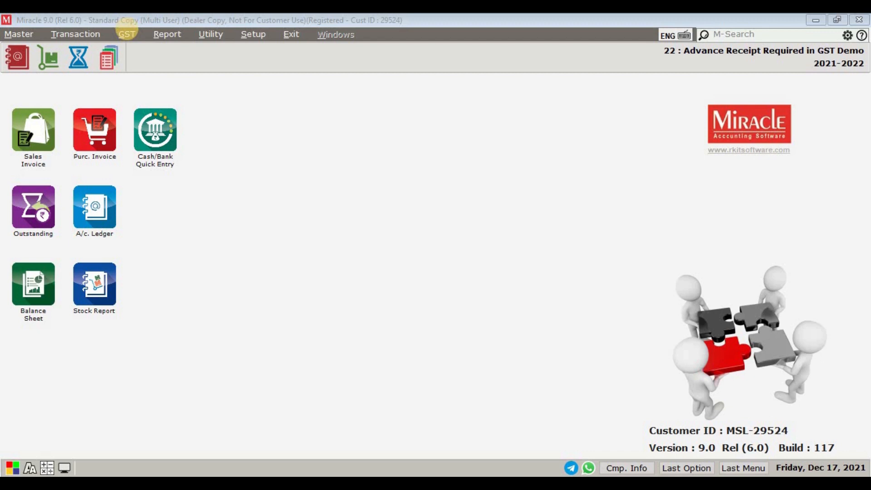
- Open the GST Advance Adjustment Report and examine the advance receipt details and their adjustment columns
left_click(127, 34)
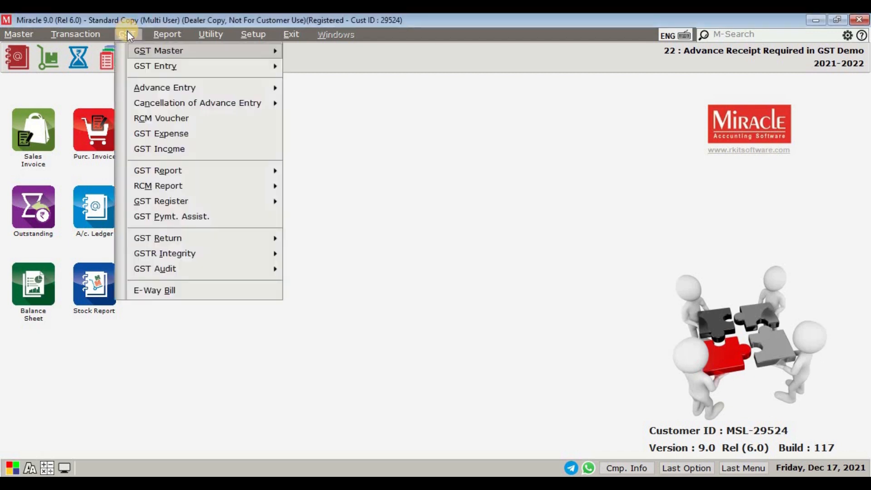
left_click(142, 88)
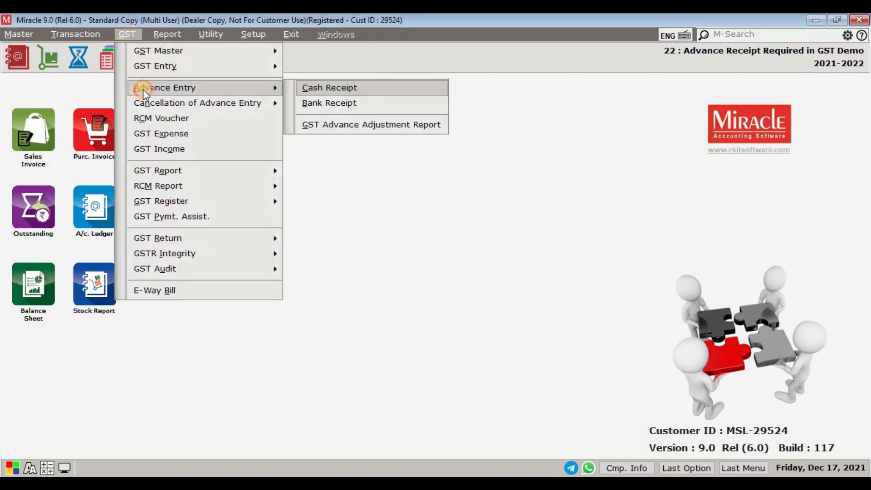
left_click(308, 122)
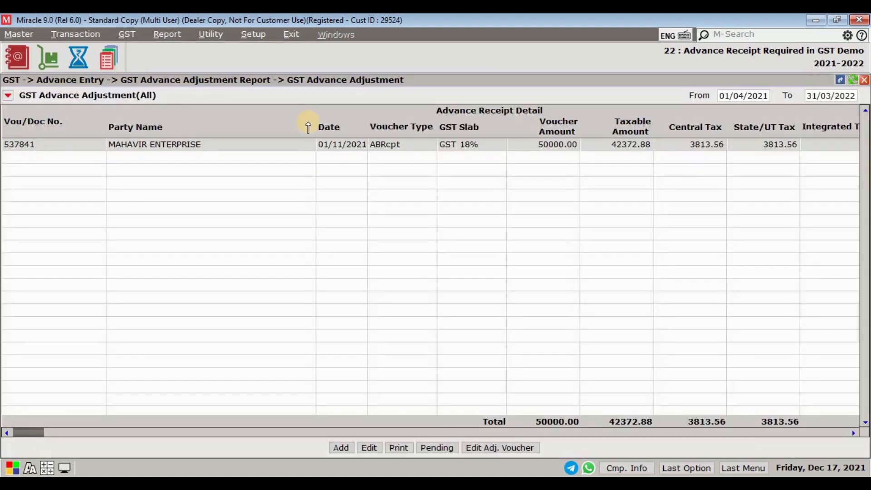
left_click_drag(31, 434, 214, 434)
left_click_drag(393, 431, 750, 432)
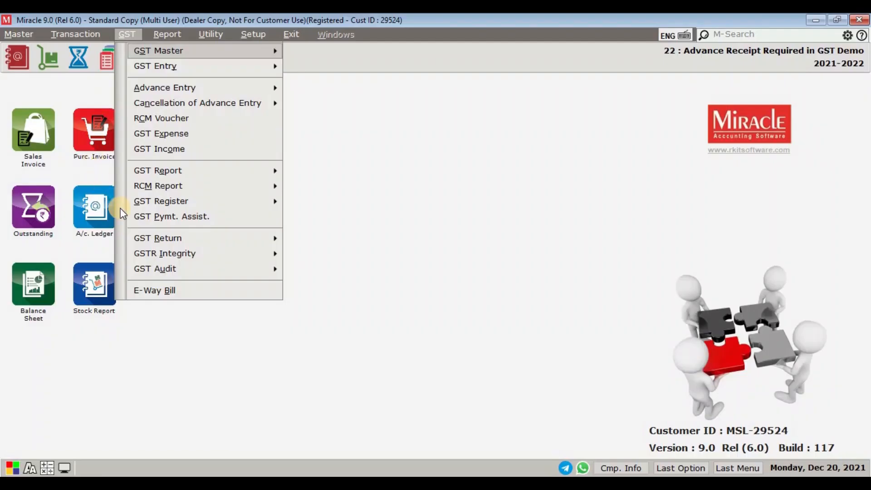
- Open the monthly GSTR 3B return for November and dismiss the GSTR integrity warning
left_click(109, 34)
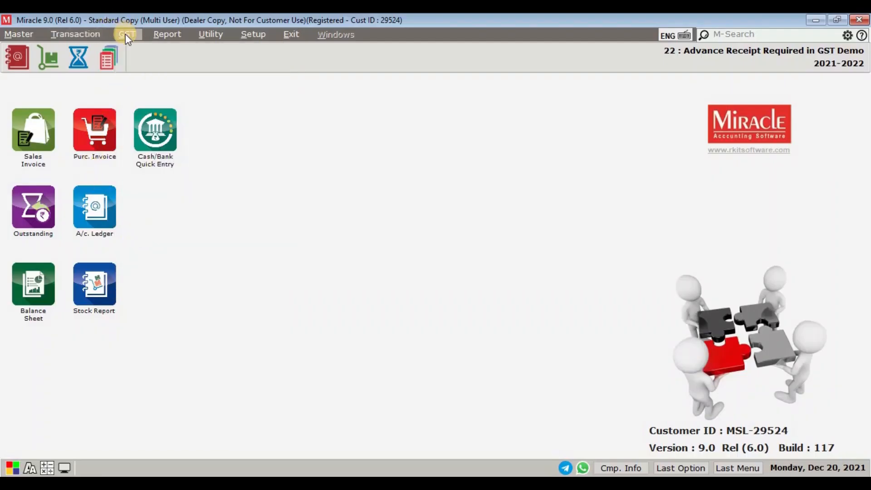
left_click(126, 34)
mouse_move(165, 239)
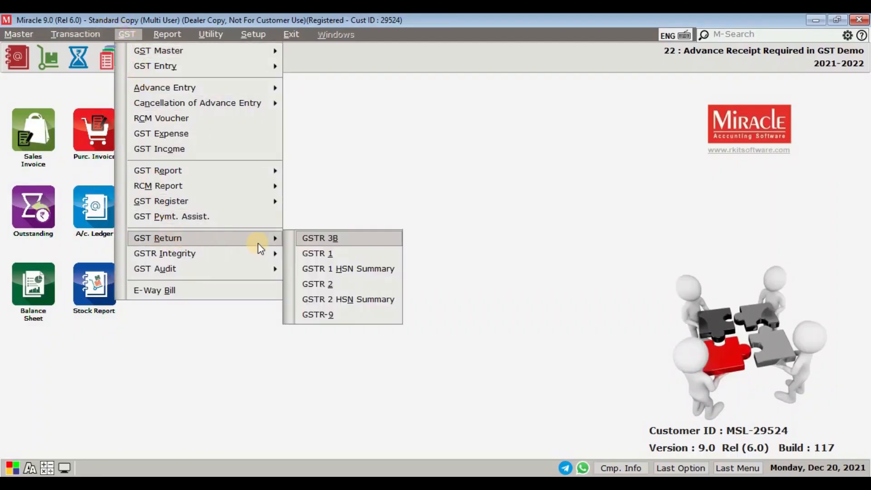
left_click(313, 238)
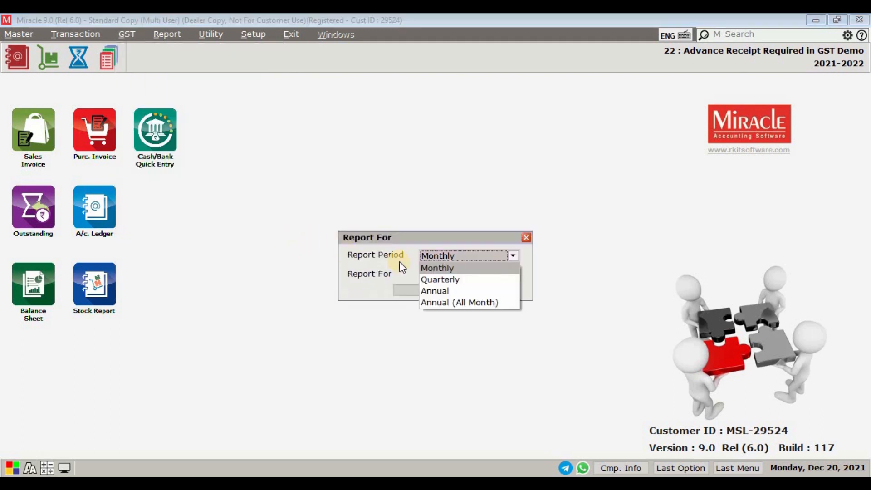
left_click(431, 268)
left_click(433, 274)
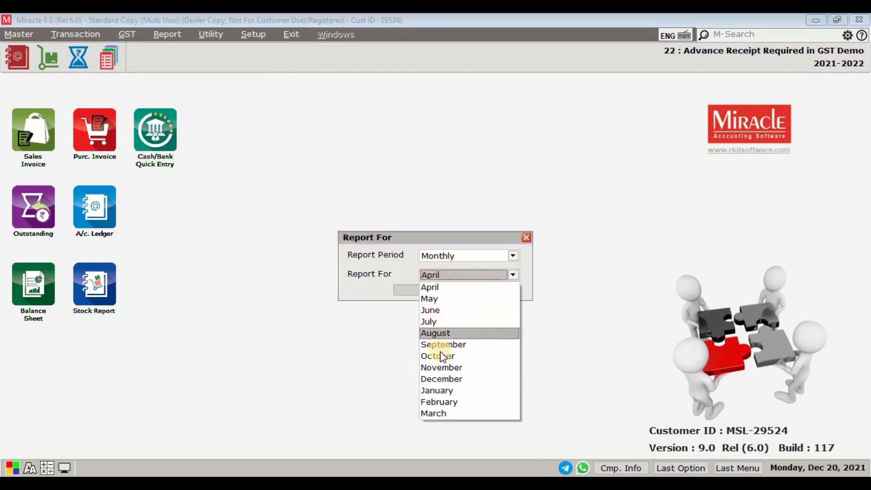
left_click(443, 364)
left_click(442, 292)
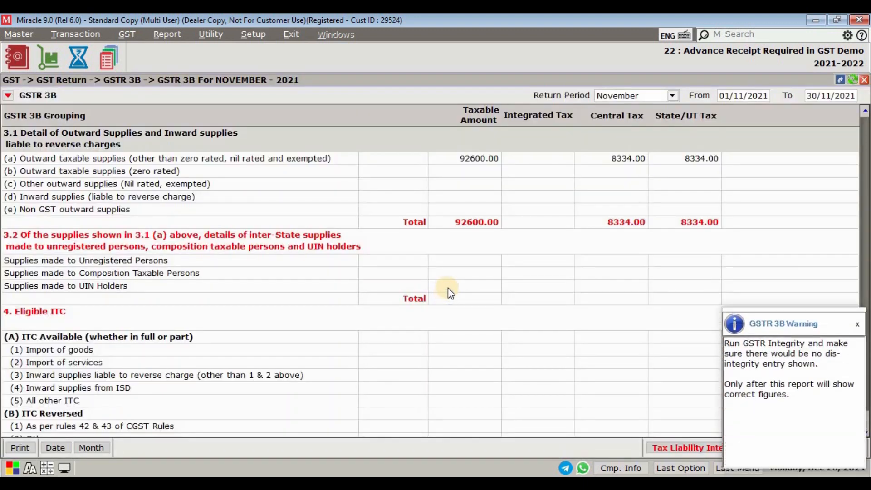
left_click(856, 325)
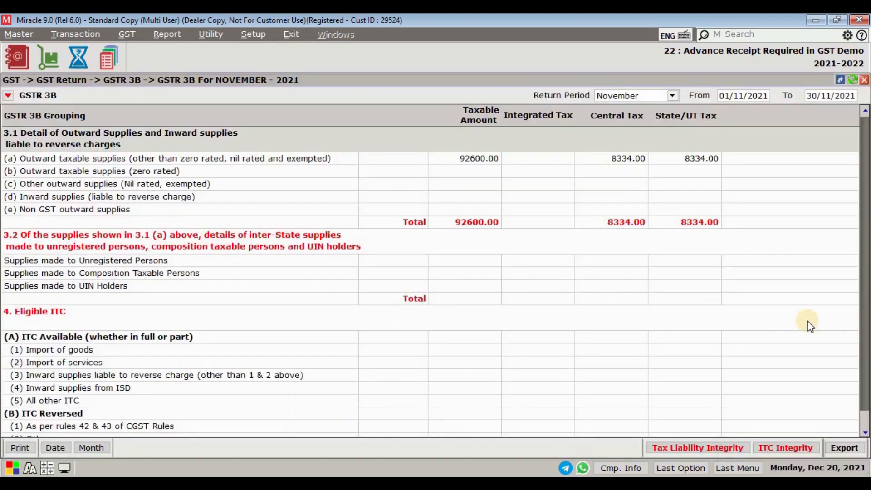
- Examine the advance receipt and sale vouchers behind the outward taxable supplies in section 3.1 (a) of GSTR 3B
left_click(450, 163)
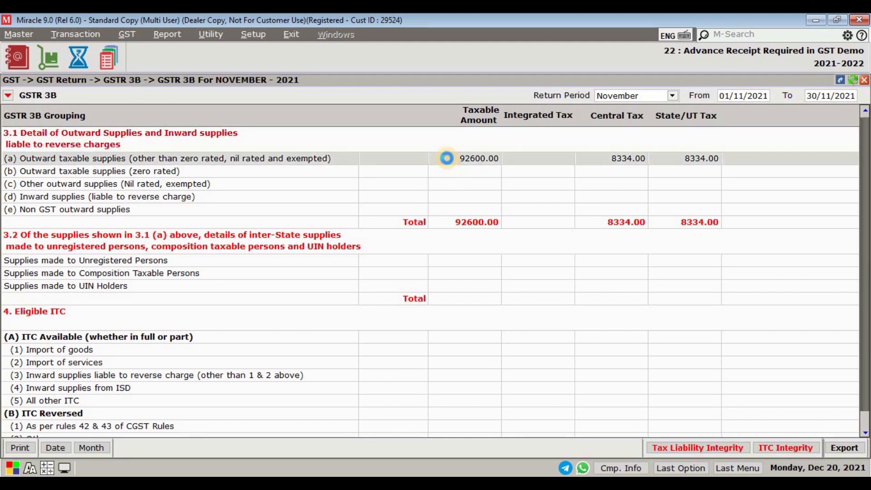
double_click(449, 163)
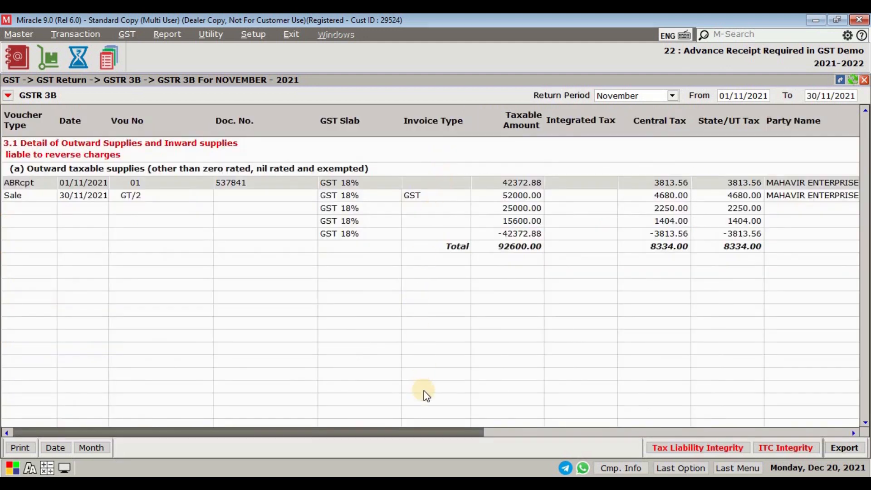
mouse_move(445, 431)
left_mouse_down()
mouse_move(787, 447)
mouse_move(433, 435)
left_mouse_up()
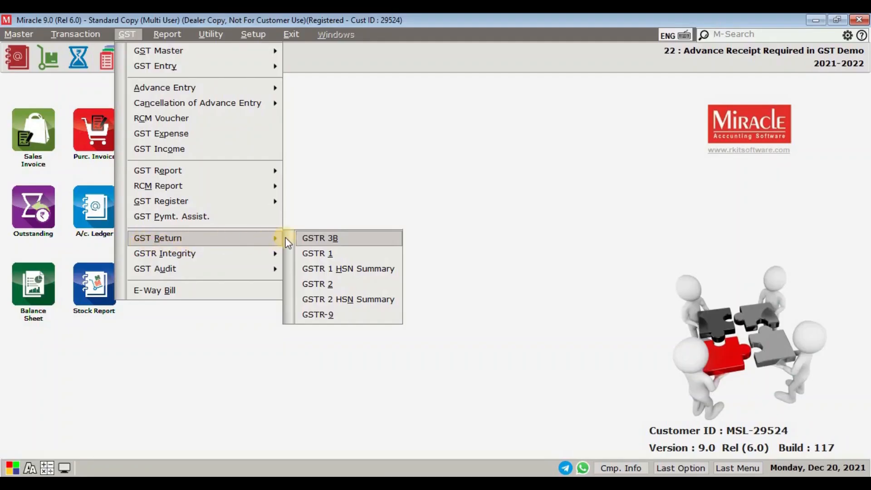
- Open the monthly GSTR 1 return for November and examine the voucher details under Adjustment Against Advance Receipt
left_click(313, 253)
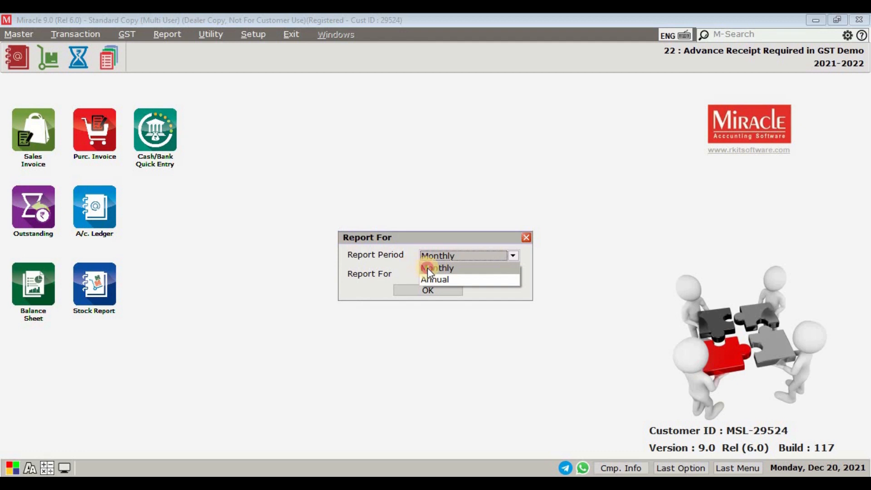
left_click(422, 268)
left_click(434, 274)
left_click(474, 366)
left_click(448, 293)
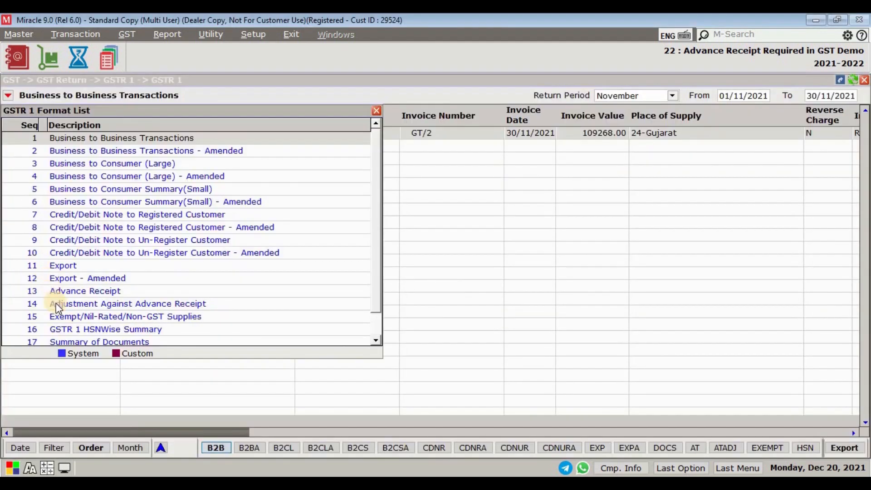
left_click(58, 308)
left_click(57, 307)
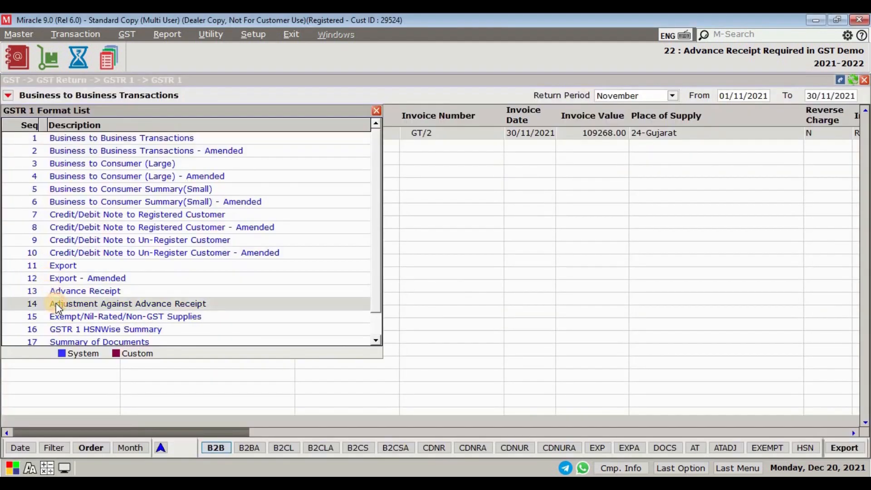
double_click(132, 136)
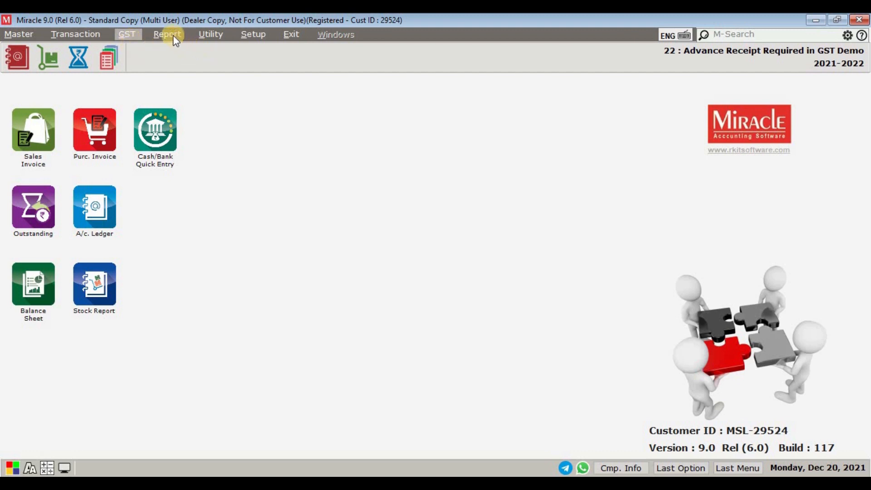
- Open the account ledger list and view the ledger of MAHAVIR ENTERPRISE
left_click(173, 35)
mouse_move(173, 51)
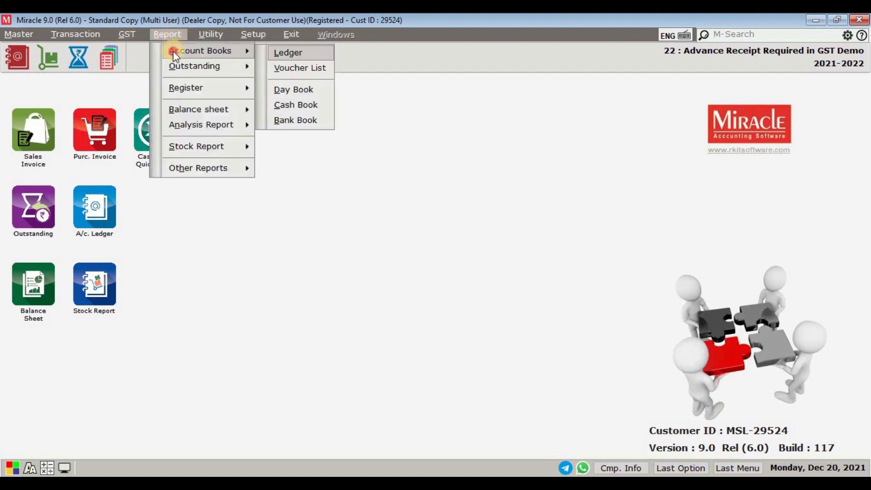
left_click(275, 53)
key("m")
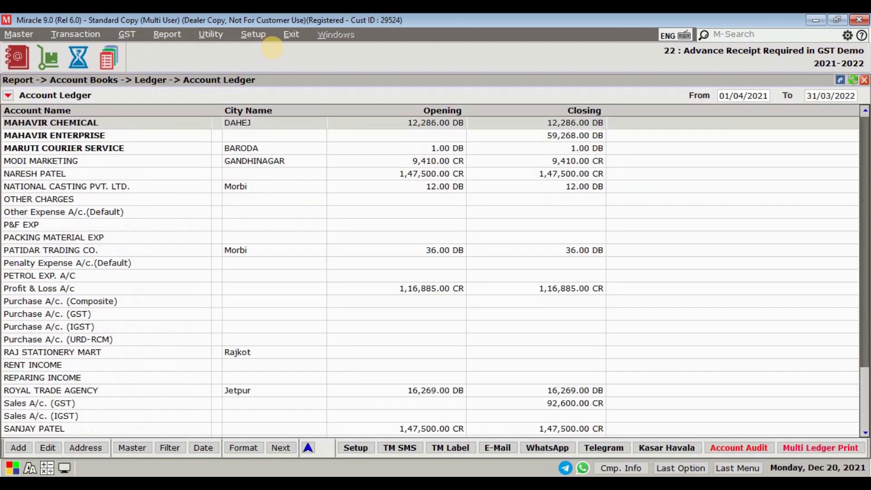
key("Down")
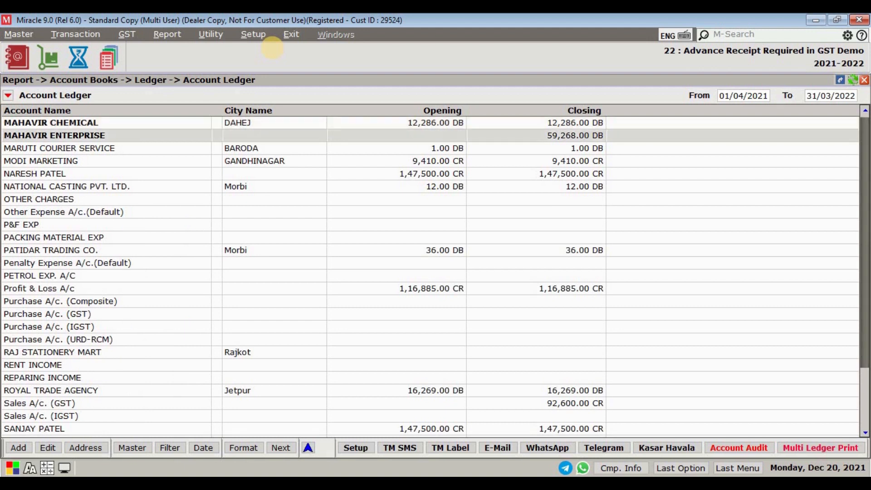
key("Return")
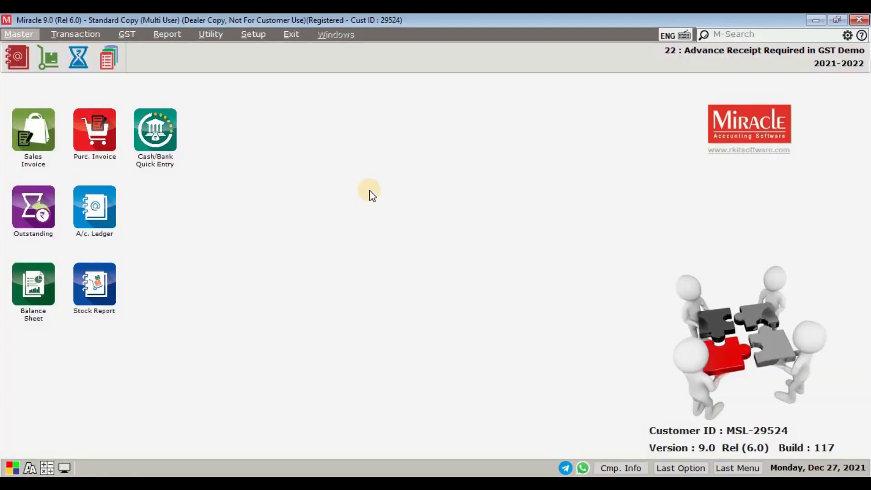
- Add an advance cancellation bank payment from BOB A/C dated 03/04/2021 to SHREEJI PACKAGING for 10000
left_click(127, 34)
mouse_move(134, 102)
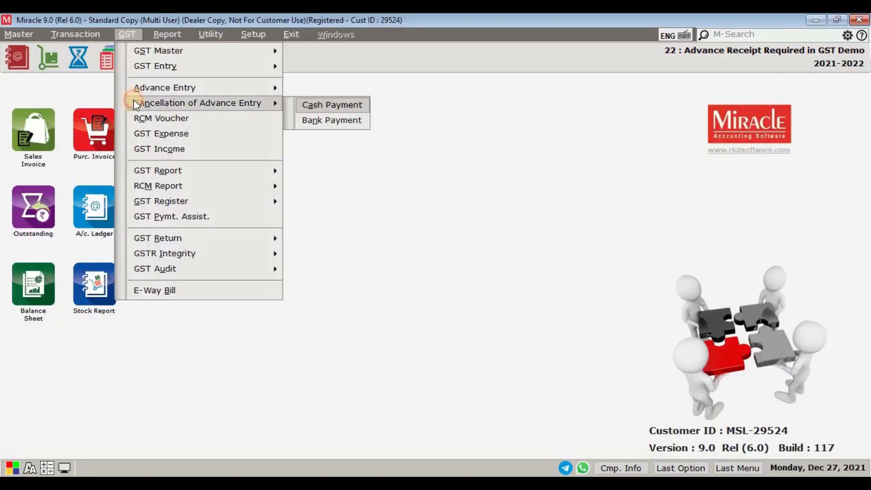
left_click(312, 121)
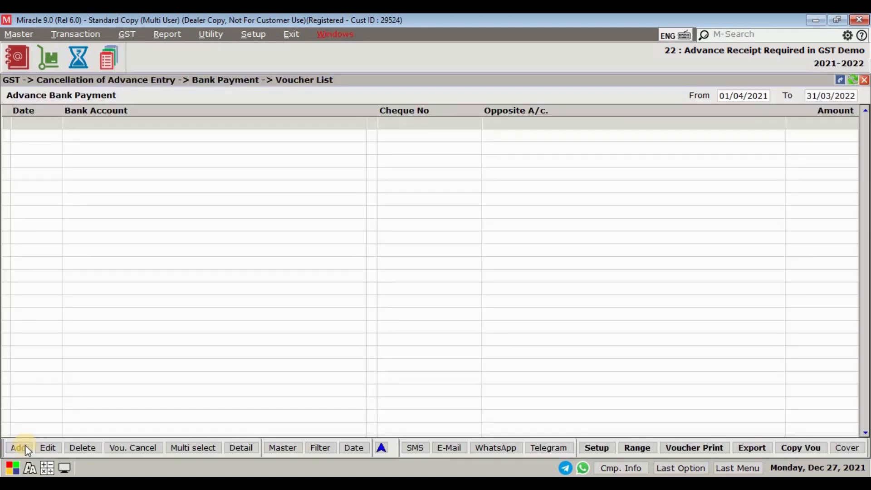
left_click(19, 447)
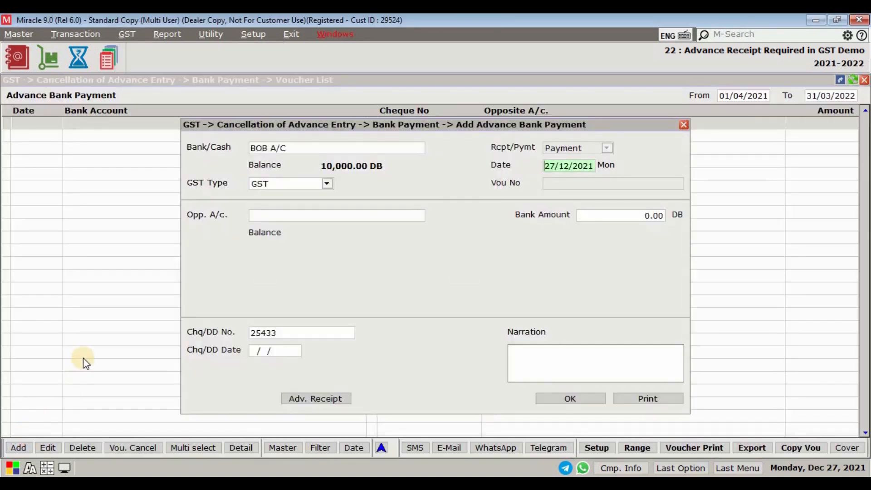
type("03014")
key("Return")
key("Return")
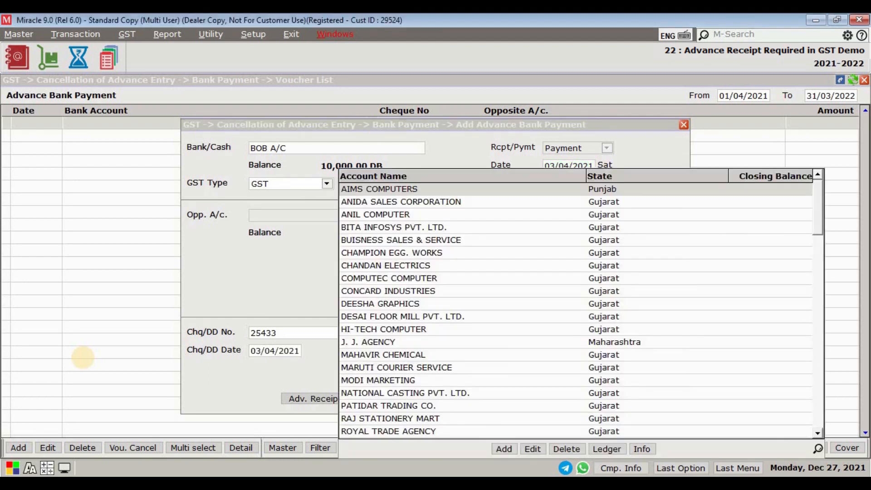
type("SH")
key("Return")
type("10000")
key("Return")
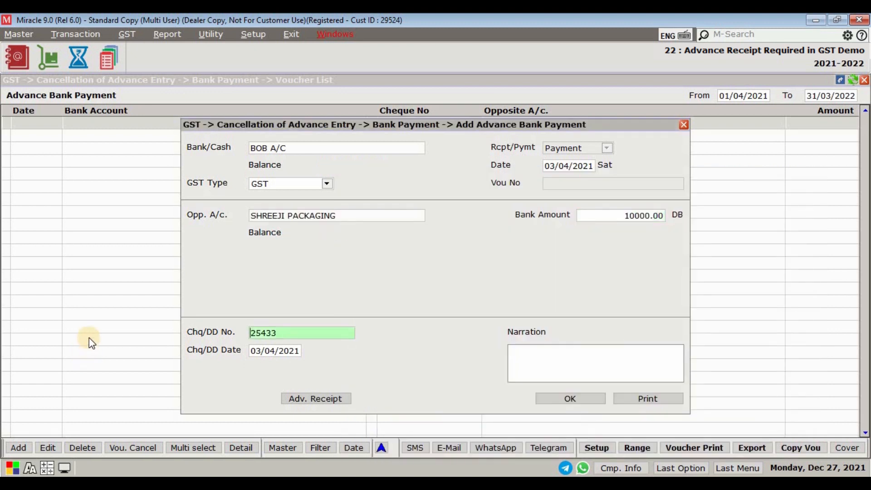
- Adjust 10000 of the payment against GST 18% advance receipt number 1, save the voucher and close the voucher list
key("Return")
key("Return")
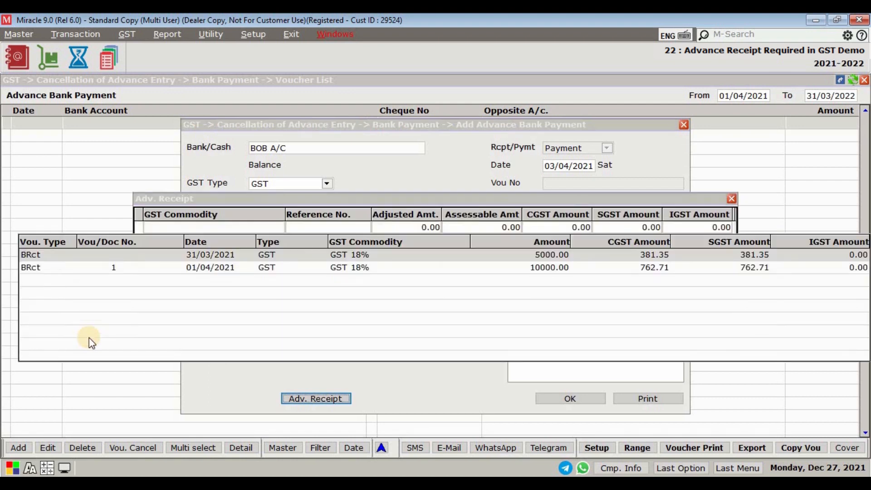
key("Down")
key("Return")
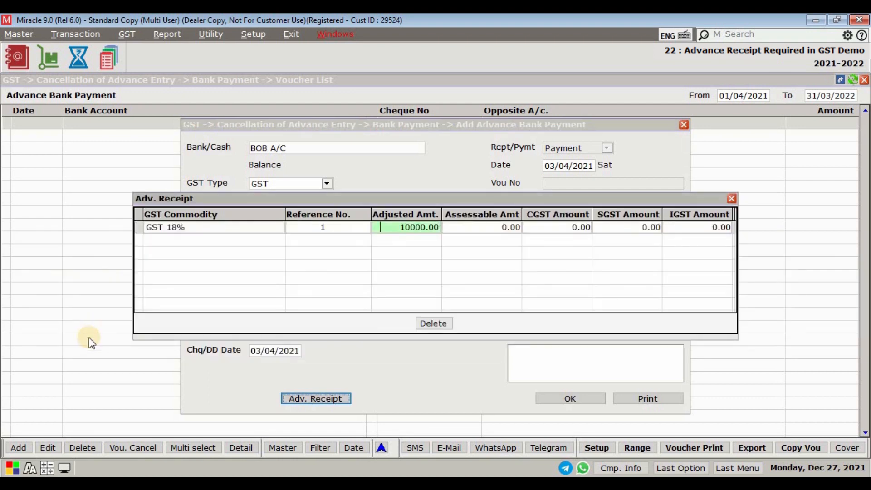
key("Return")
key("Escape")
left_click(556, 399)
key("Escape")
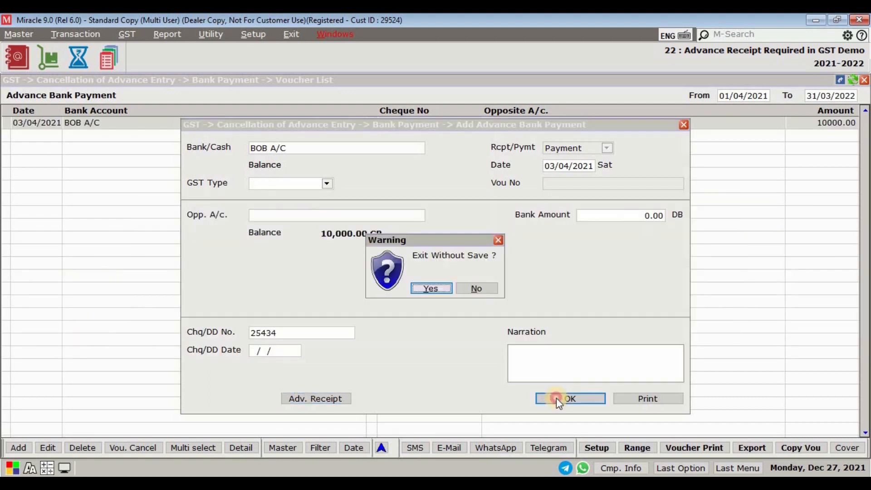
key("Return")
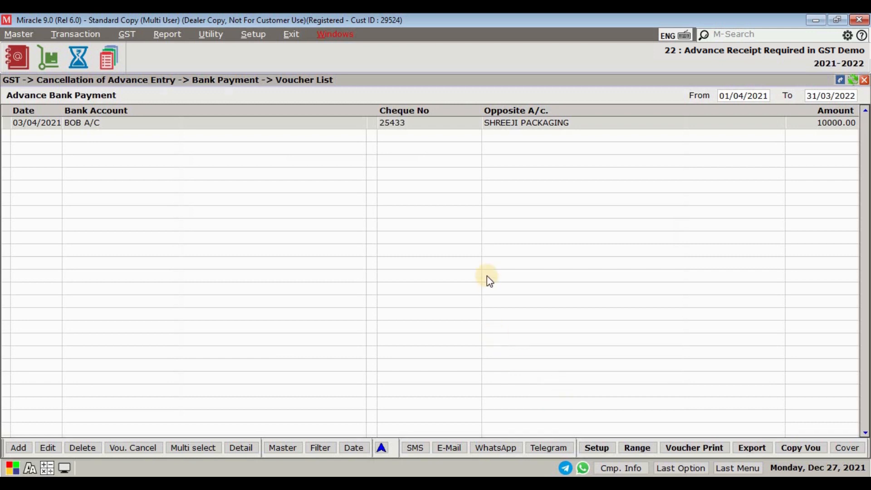
key("Escape")
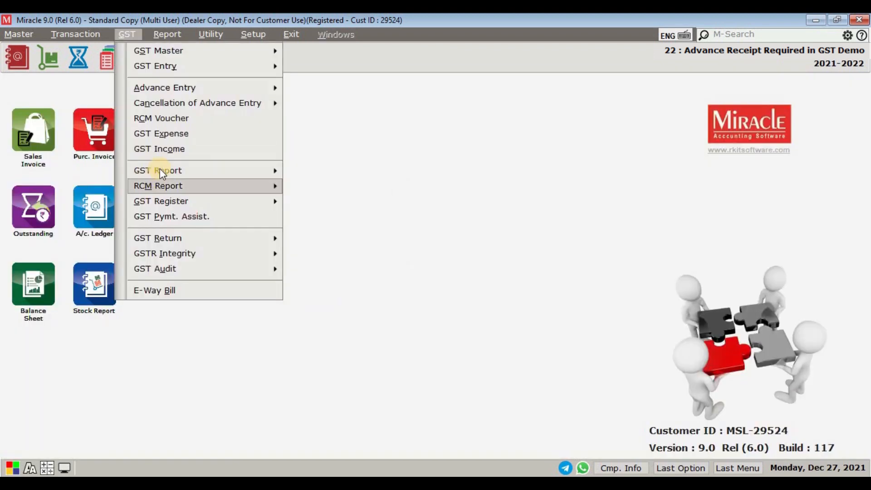
- Open the monthly sectionwise GST summary report for April
mouse_move(277, 170)
left_click(305, 169)
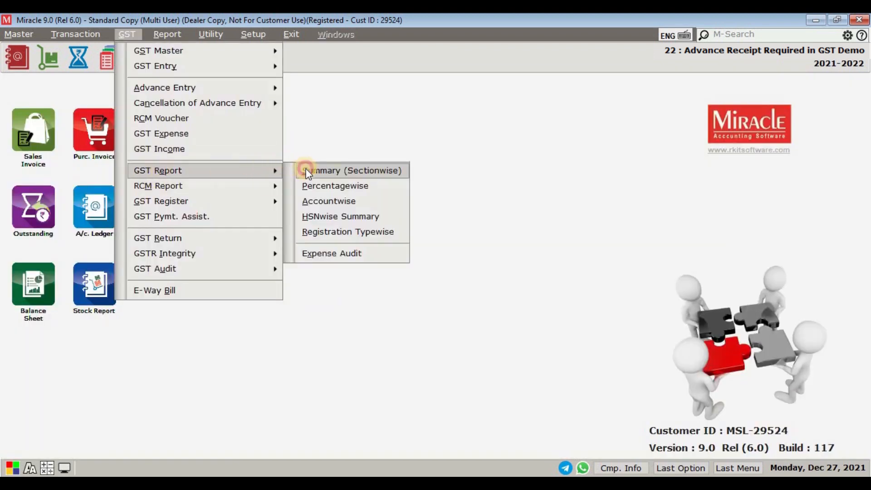
left_click(453, 274)
left_click(437, 289)
left_click(436, 289)
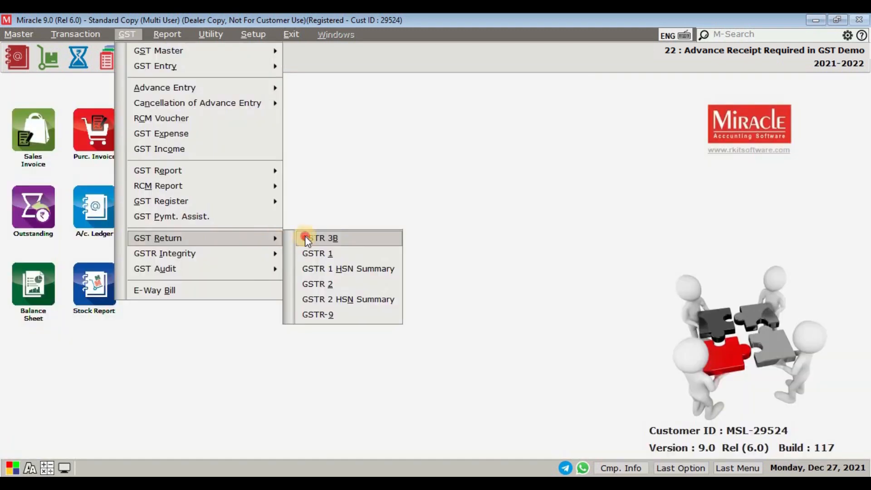
- Open the monthly GSTR 3B return for April
left_click(305, 237)
left_click(442, 256)
left_click(442, 267)
left_click(443, 274)
left_click(442, 288)
left_click(437, 287)
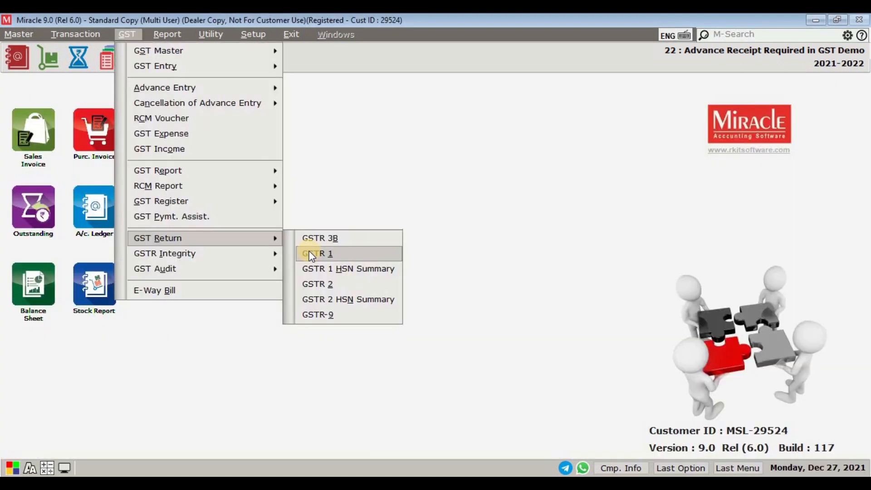
- Open the monthly GSTR 1 return for April and show its Advance Receipt format
left_click(312, 255)
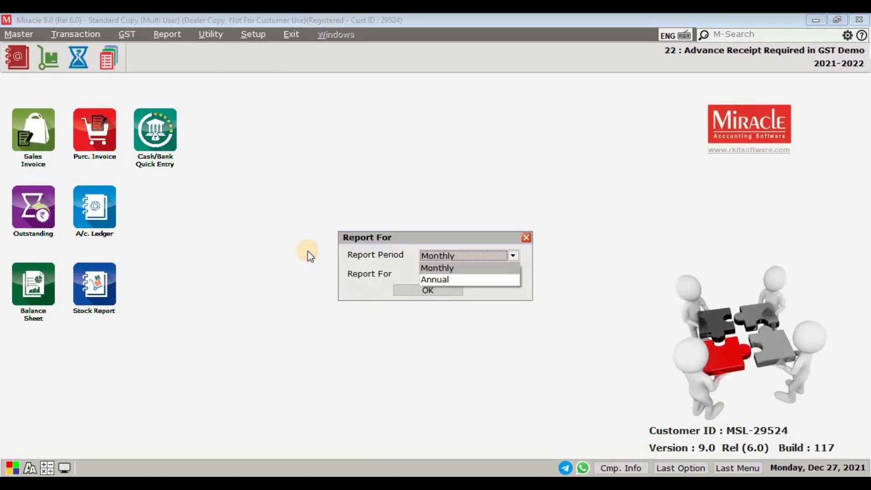
left_click(496, 268)
left_click(467, 277)
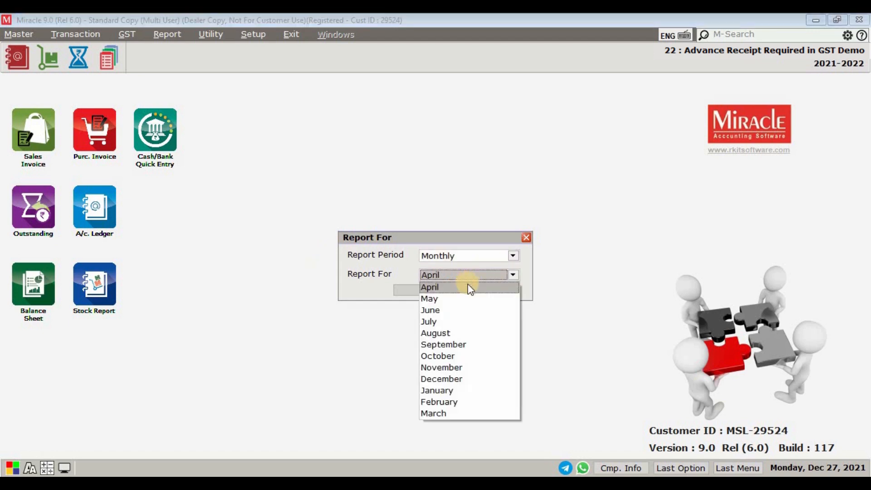
left_click(467, 287)
left_click(428, 289)
left_click(10, 96)
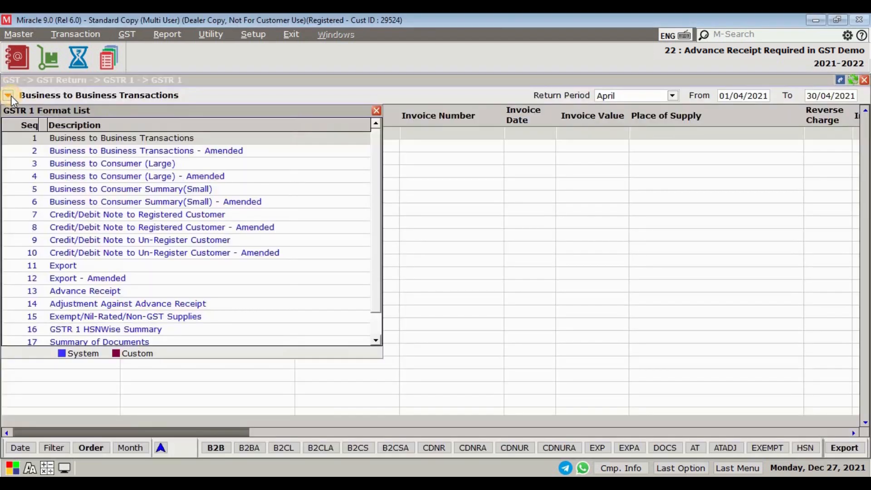
left_click(36, 291)
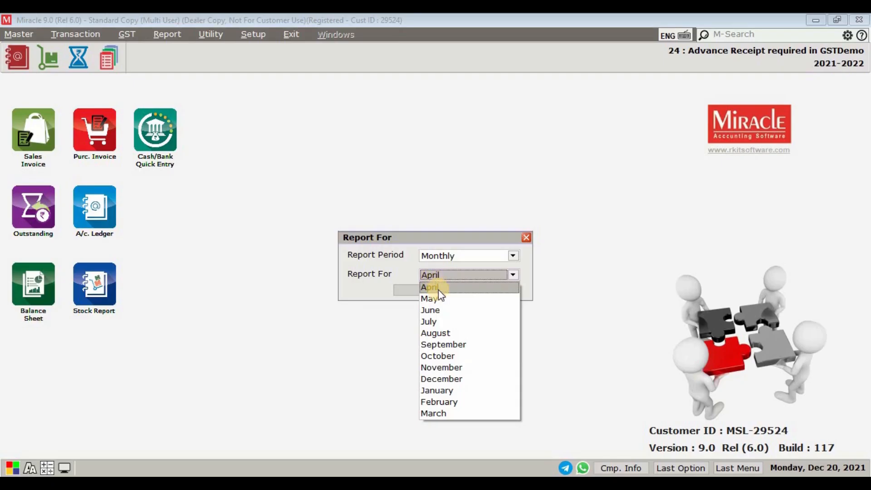
- Open the April sectionwise GST summary and post the cash ledger utilization entry from the GST Payment Assistant's Havala
left_click(436, 288)
left_click(433, 291)
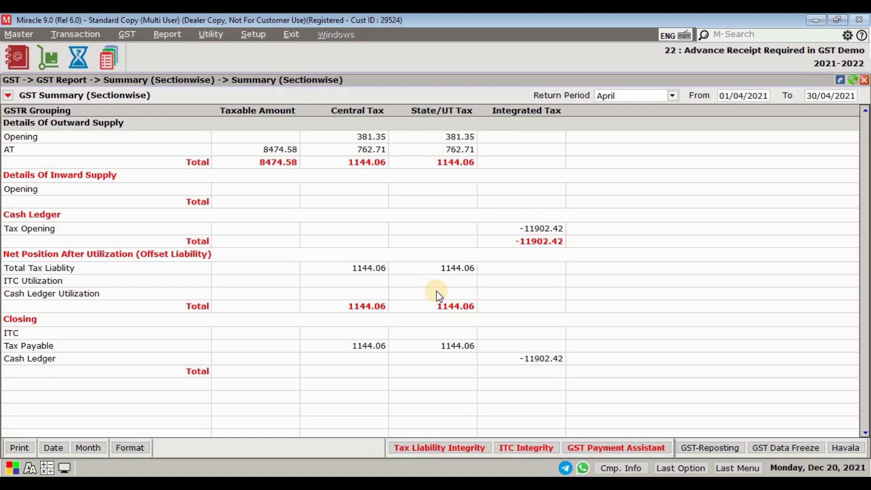
left_click(570, 448)
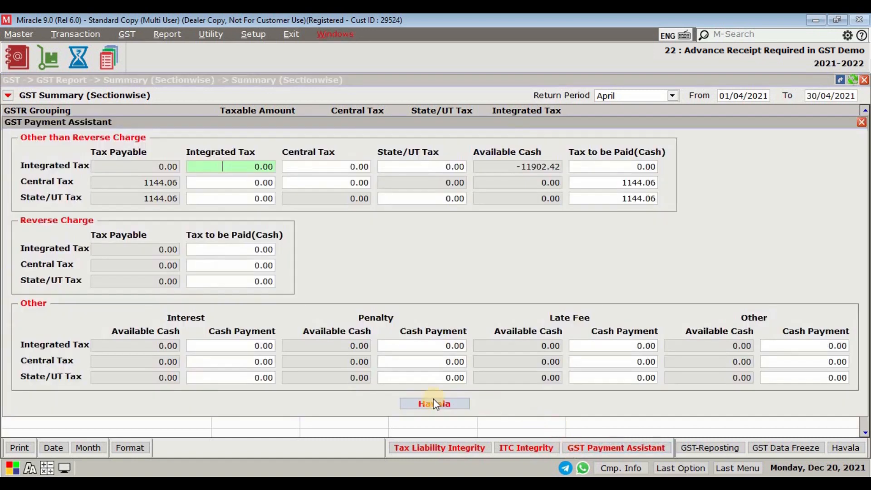
left_click(434, 405)
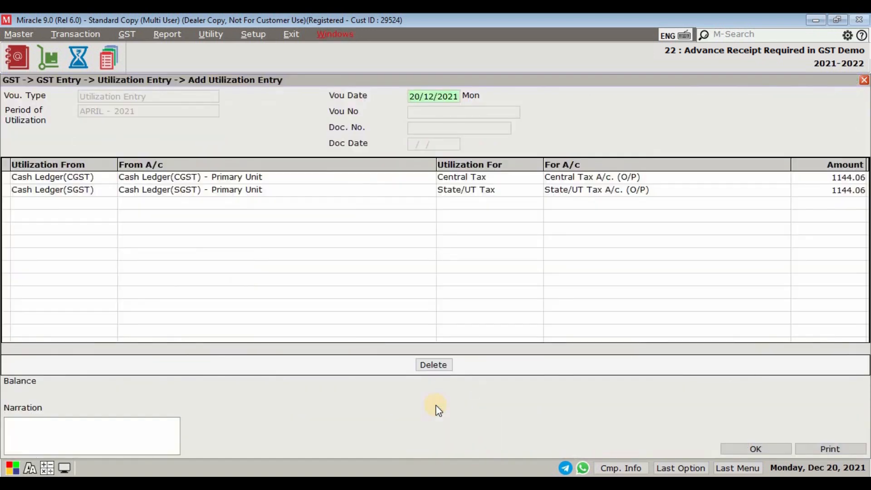
key("ctrl+g")
left_click(725, 448)
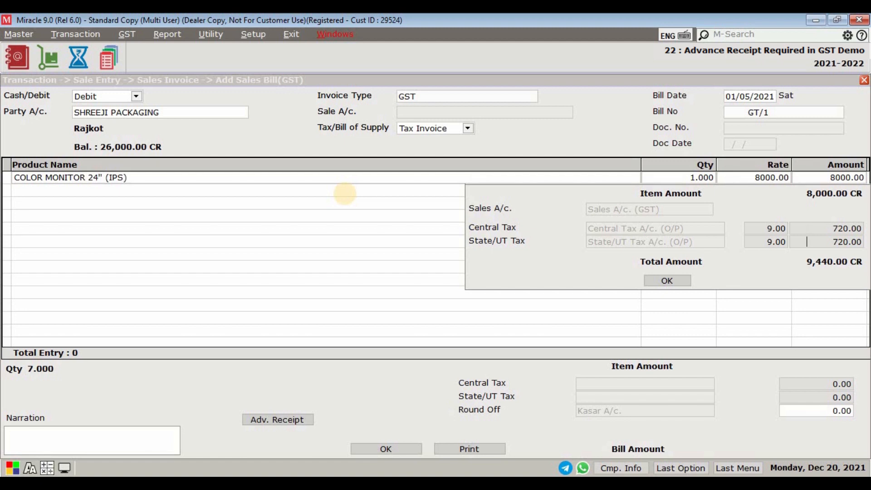
- Confirm the taxes on the 24" monitor line and add COLOR MONITOR 22" (IPS) with quantity 1 at rate 7200 to the sales bill
key("Return")
key("Return")
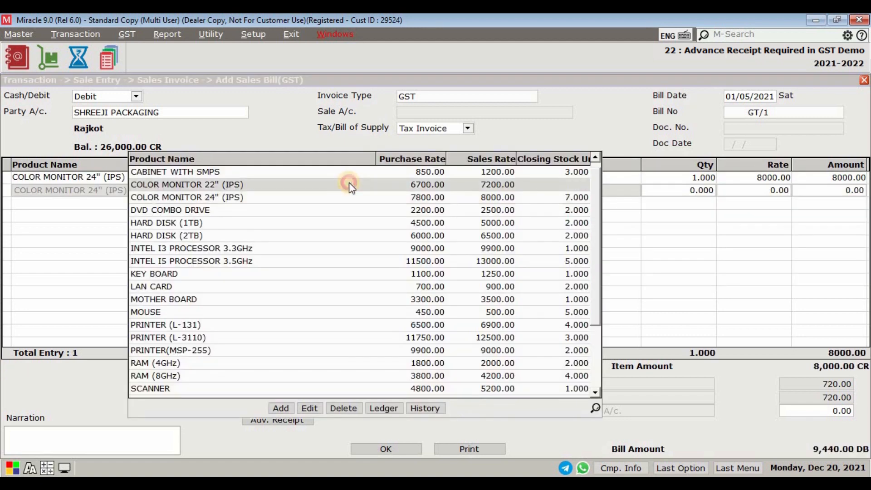
double_click(349, 184)
type("1")
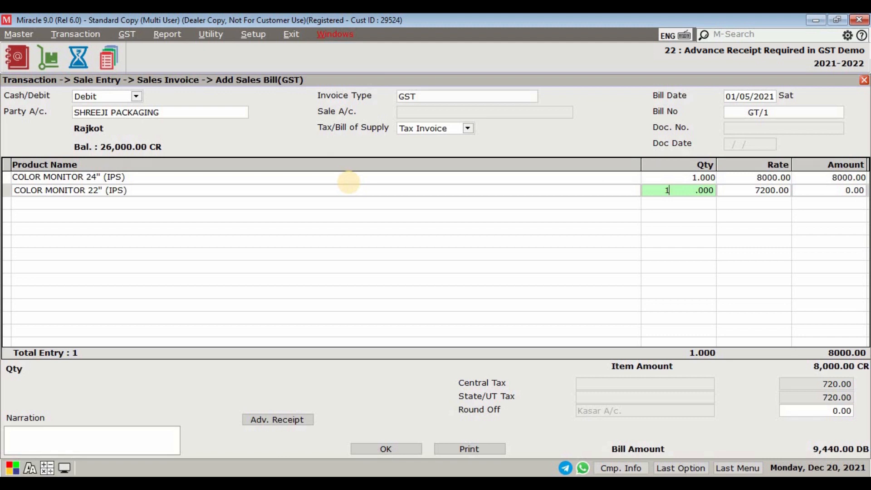
key("Return")
key("Return")
key("Return")
key("Return")
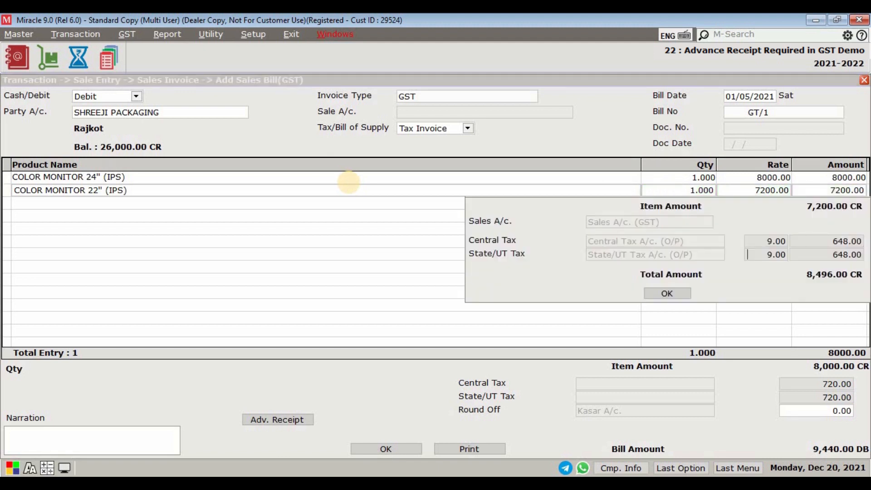
key("Return")
key("Return")
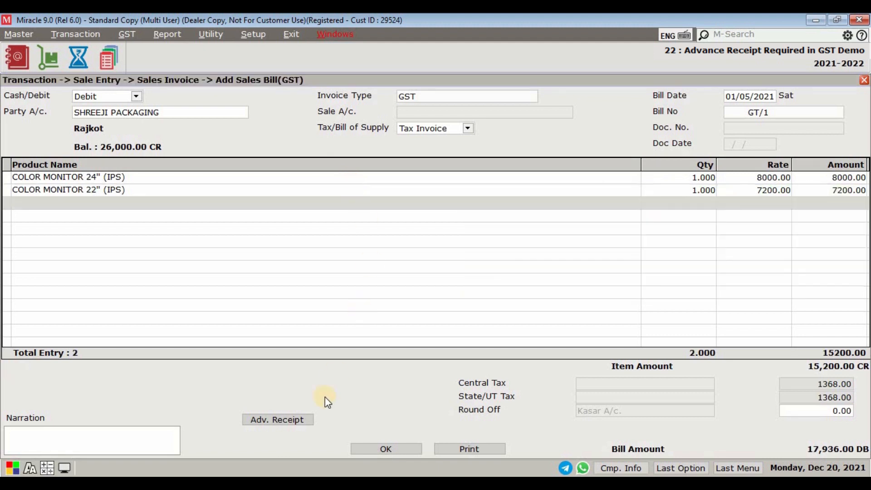
- Adjust 10000 of the GST 18% advance receipt with reference number 02 against the SHREEJI PACKAGING sales bill
left_click(314, 420)
key("Return")
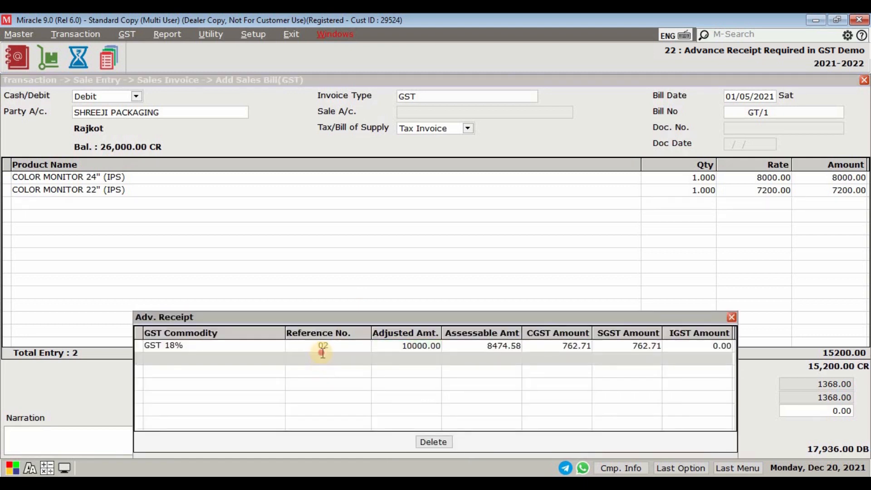
key("Escape")
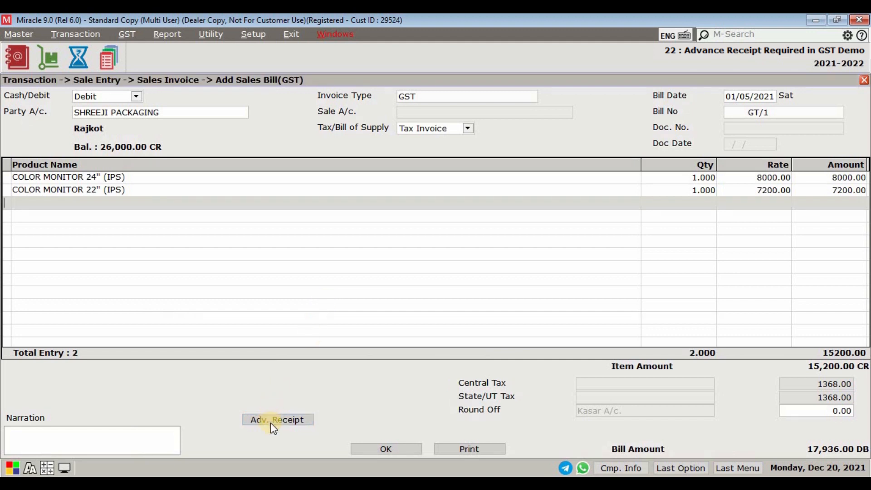
left_click(275, 418)
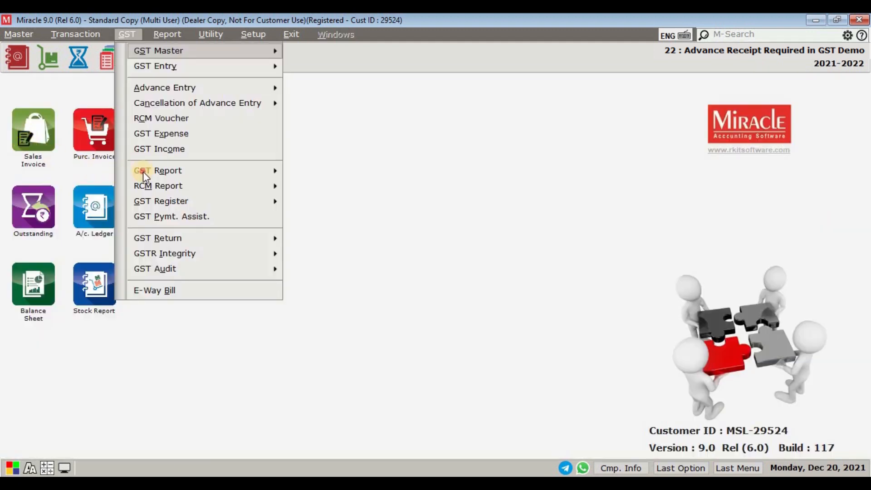
- Open the monthly sectionwise GST summary for May and examine the sale voucher details behind the ATADJ row
mouse_move(143, 171)
left_click(309, 171)
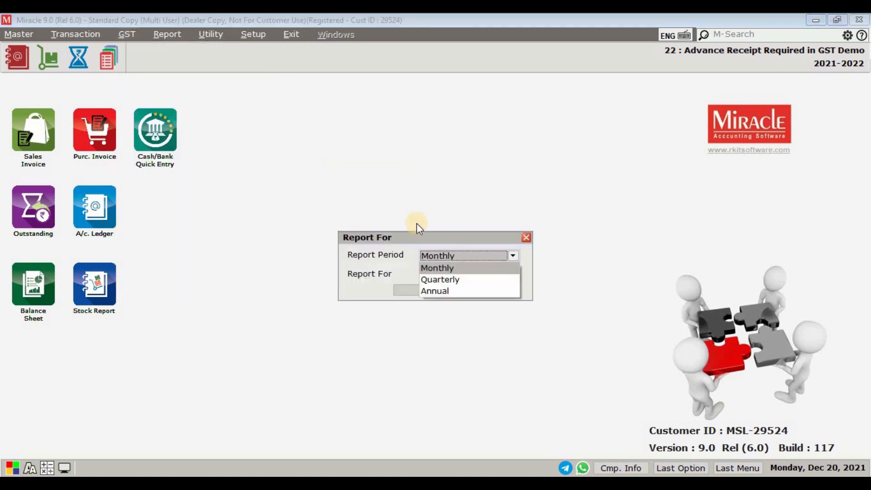
left_click(434, 269)
left_click(434, 277)
left_click(434, 298)
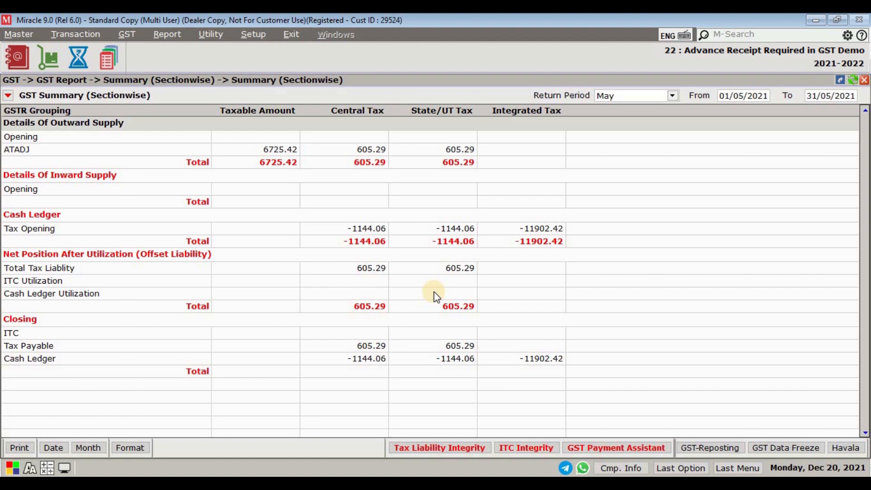
double_click(268, 152)
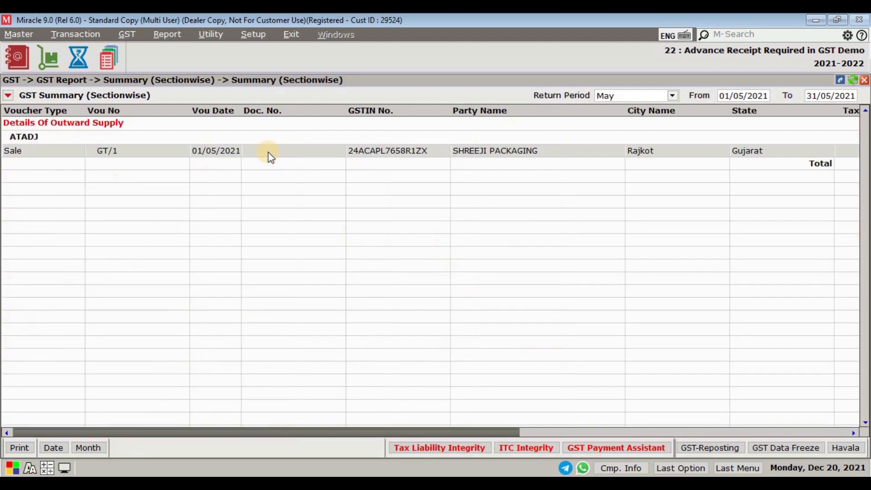
left_click_drag(323, 432, 736, 431)
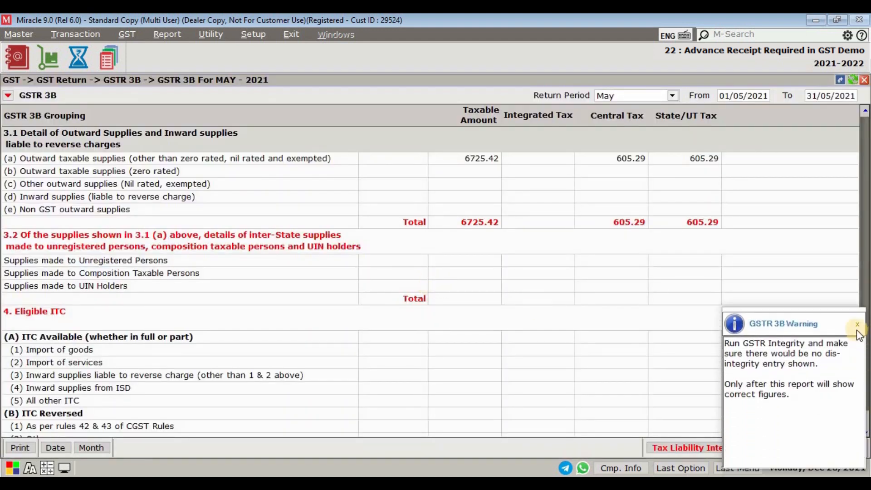
- Dismiss the May GSTR 3B integrity warning and open the account ledger of SHREEJI PACKAGING
left_click(857, 334)
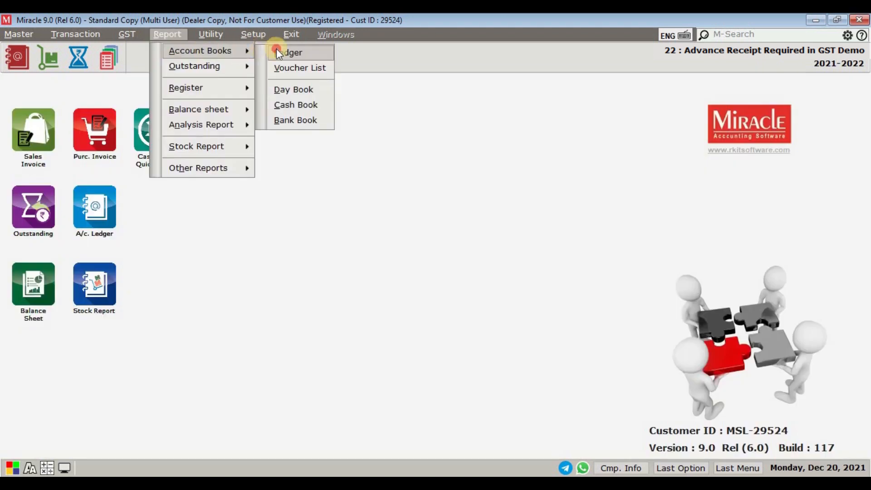
left_click(277, 50)
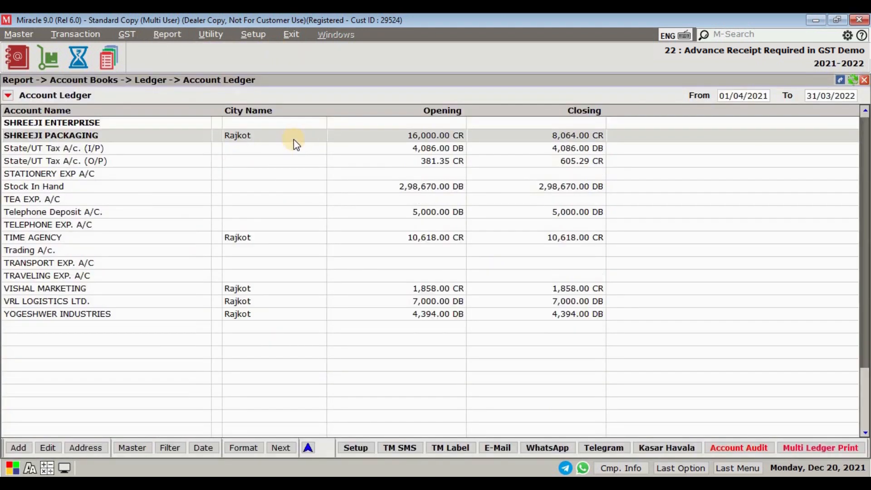
key("Return")
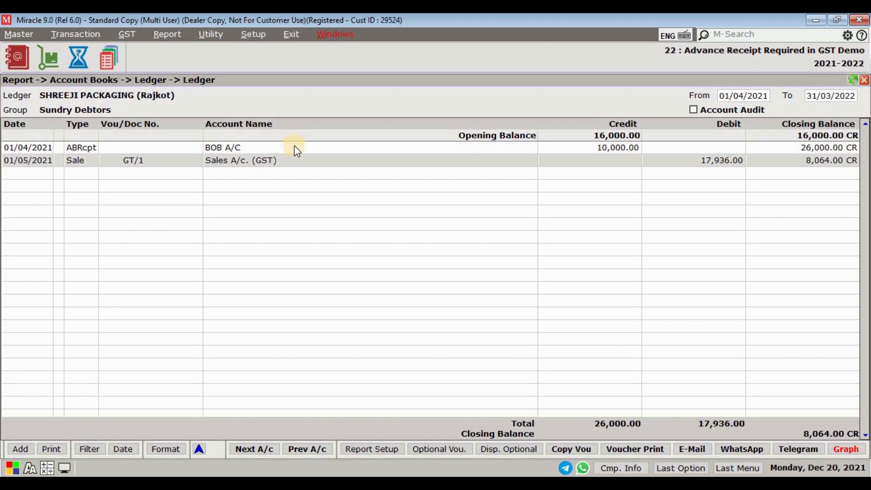